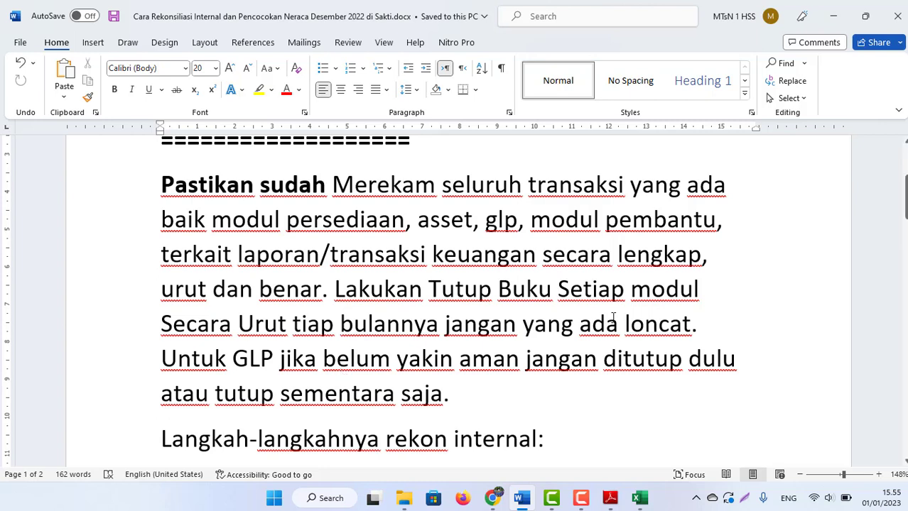
Step: Correct the phrase "jangan yang ada loncat" to "jangan ada yang loncat" in the opening paragraph and save the document
left_click_drag(573, 325, 526, 325)
key("BackSpace")
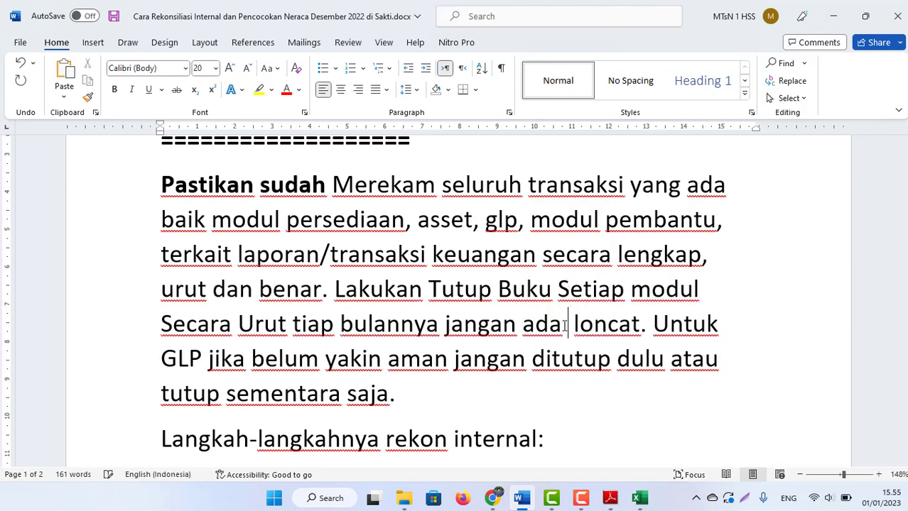
type("yang")
key("ctrl+s")
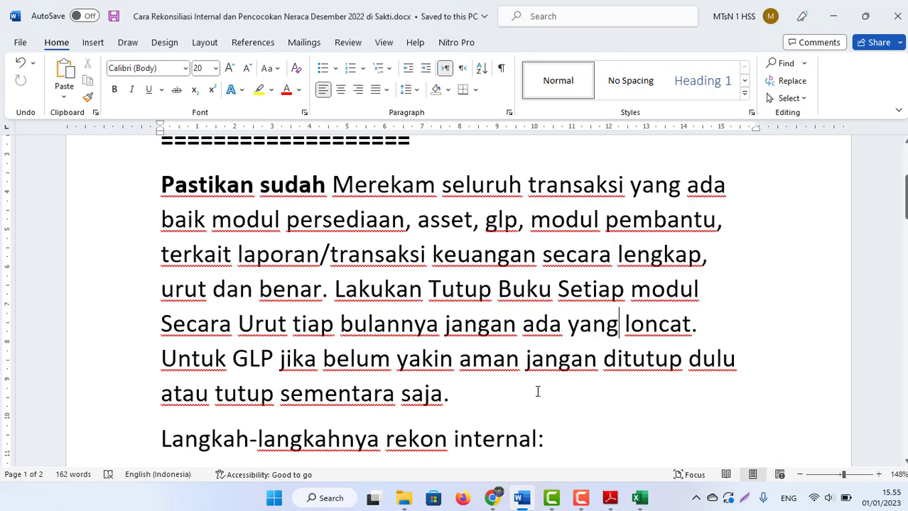
Step: Examine the numbered instructions under "Langkah-langkahnya rekon internal" in the document
left_click(365, 393, "ctrl")
left_click(340, 415)
key("Down")
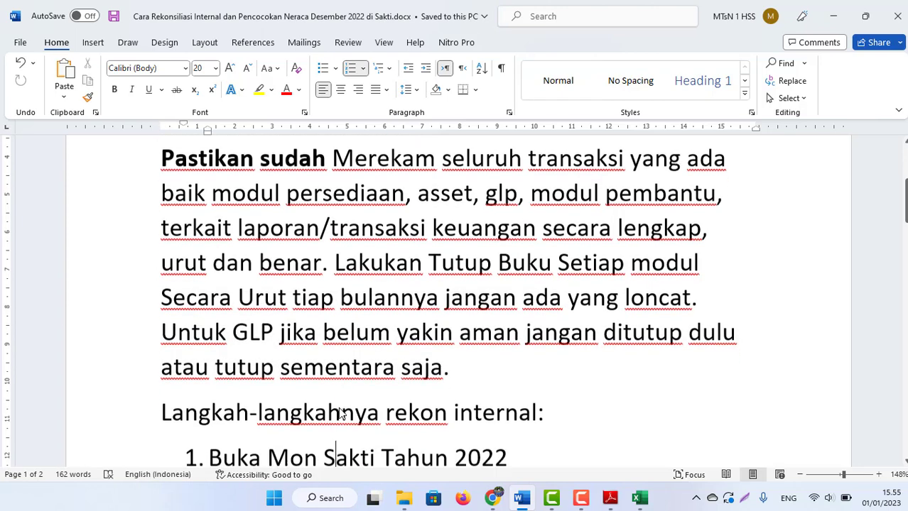
key("Down")
key("Down")
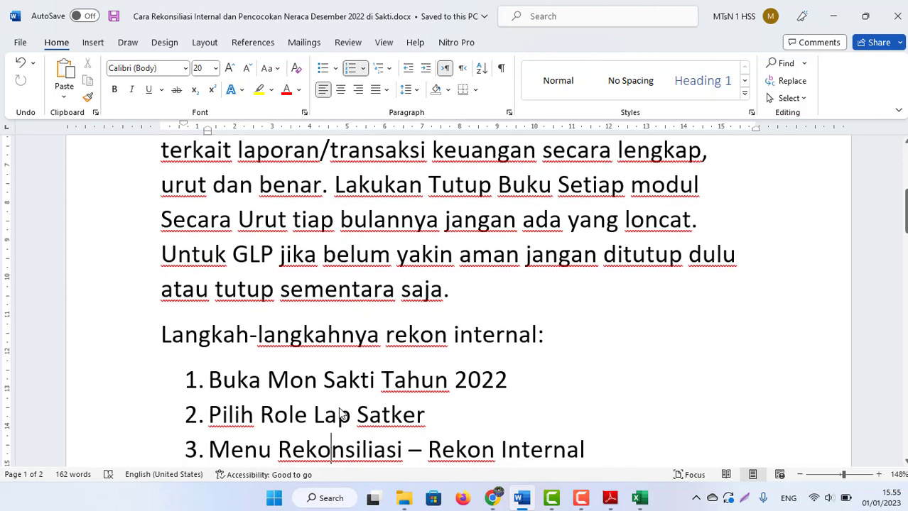
key("Down")
key("Down")
key("Down")
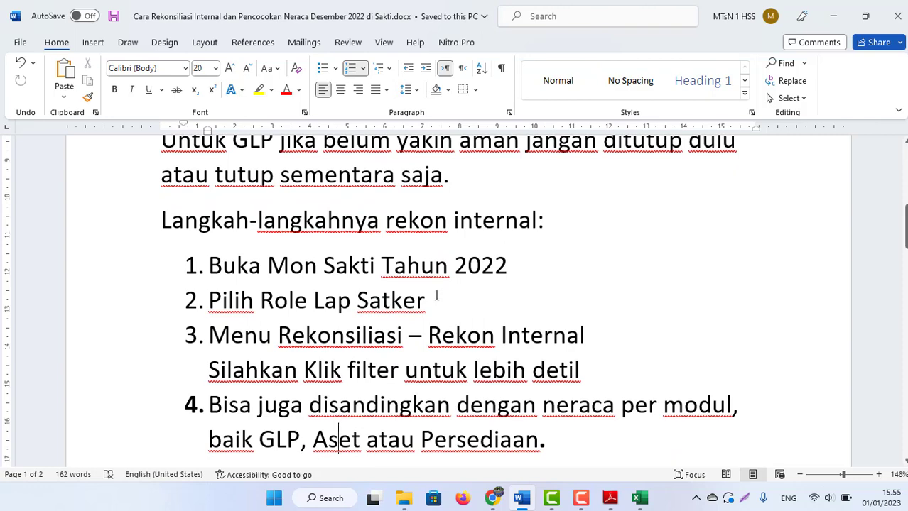
Step: Switch to MonSAKTI in Chrome and check the signed-in account's role and budget year
left_click(491, 499)
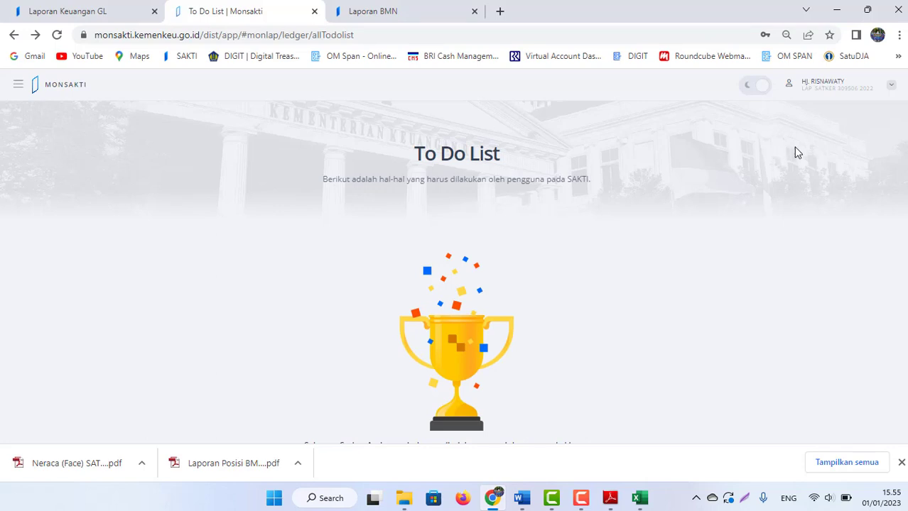
left_click(821, 91)
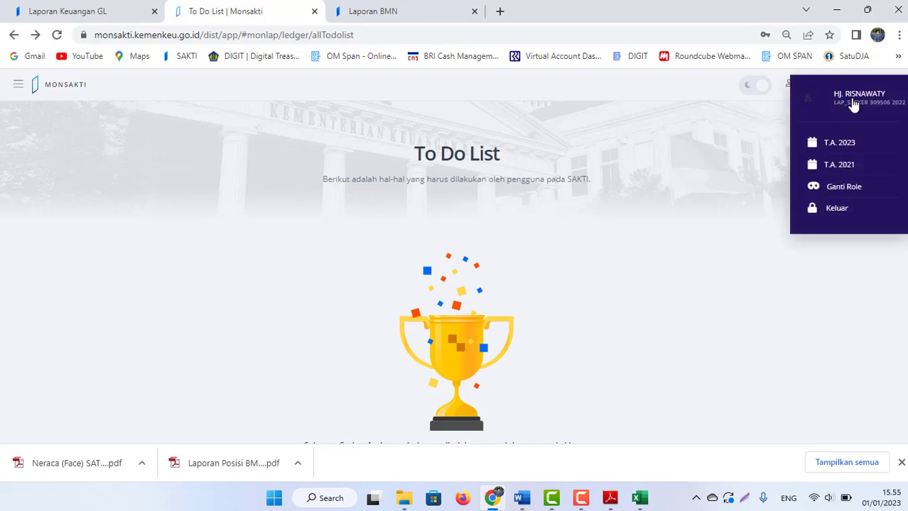
left_click(874, 103)
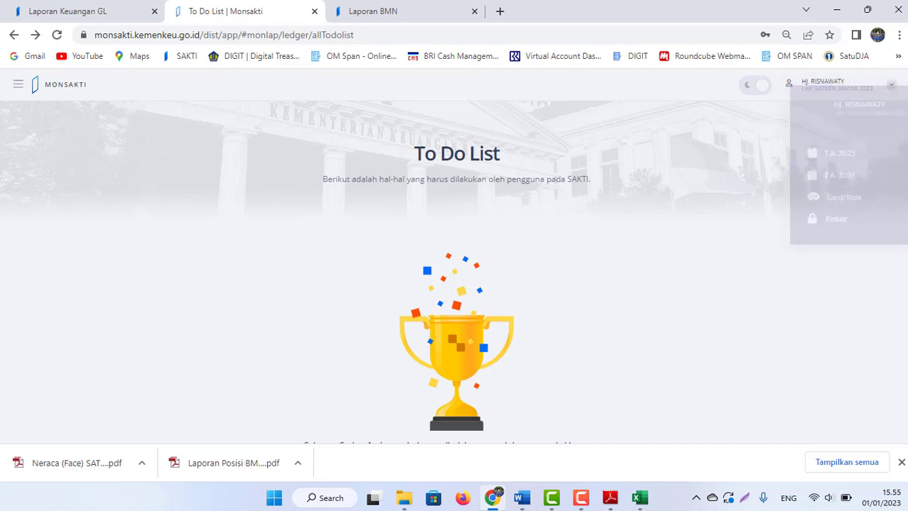
left_click(878, 92)
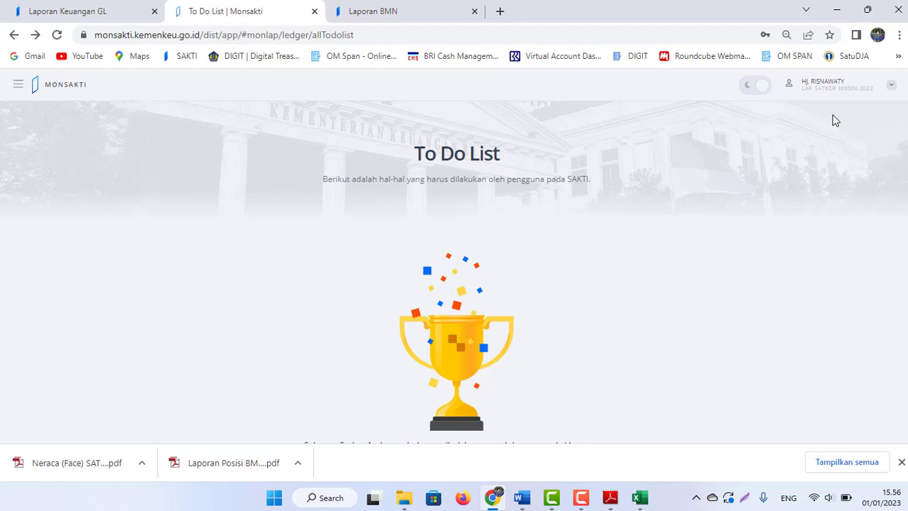
left_click(827, 85)
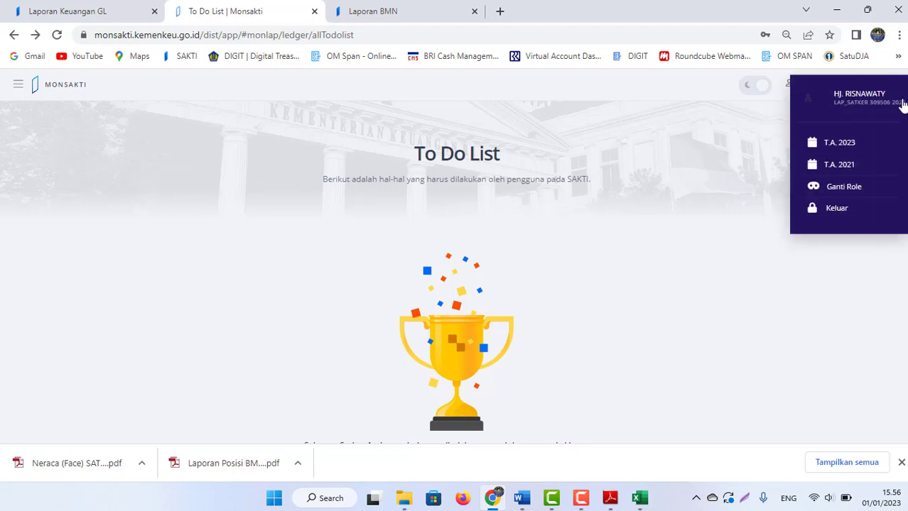
Step: Open the Rekon Internal page from the Rekonsiliasi section of MonSAKTI
left_click(15, 91)
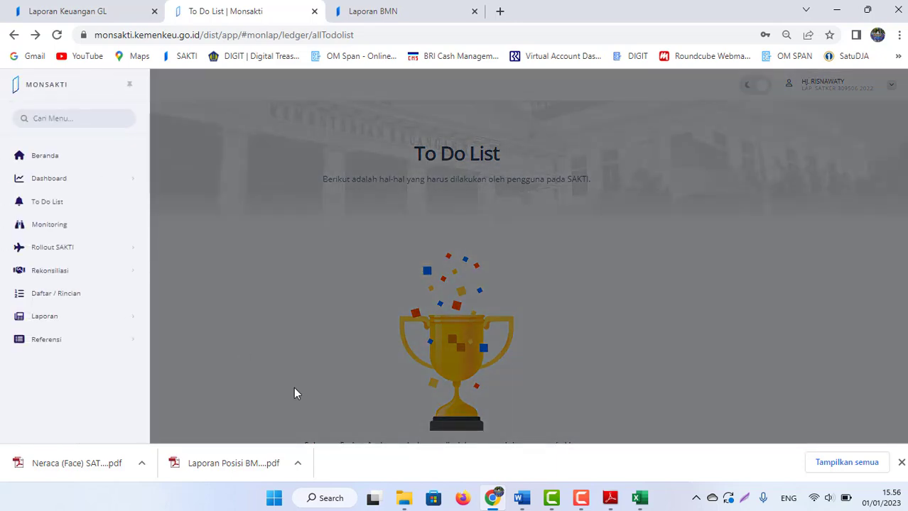
mouse_move(44, 274)
left_click(332, 302)
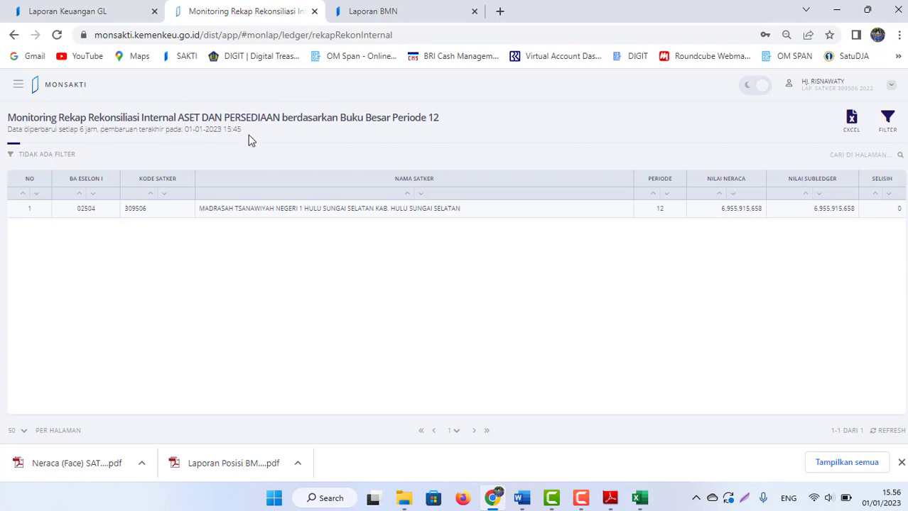
Step: Switch to the Word document and examine the Catatan Penting notes on Mon Sakti update times and the BMN report
left_click(522, 498)
scroll(406, 376, "down", 10)
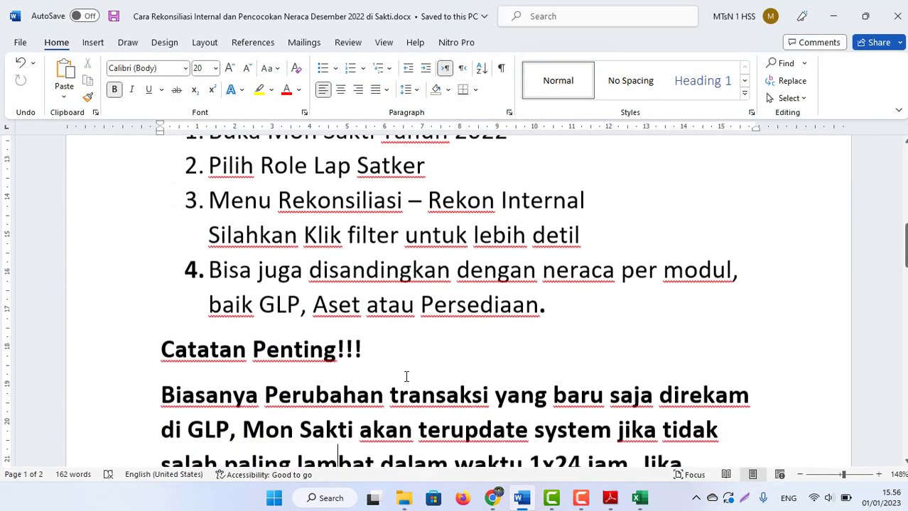
scroll(406, 377, "up", 6)
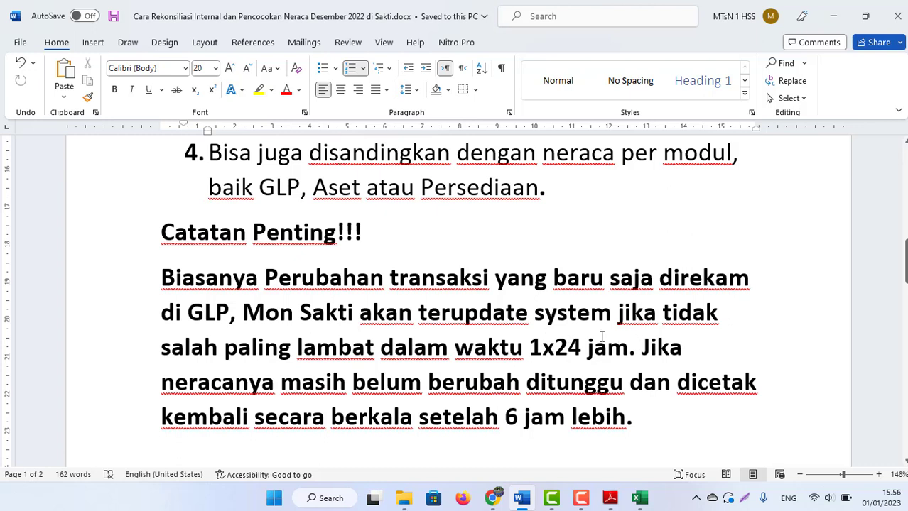
left_click_drag(210, 352, 569, 356)
left_click(569, 355)
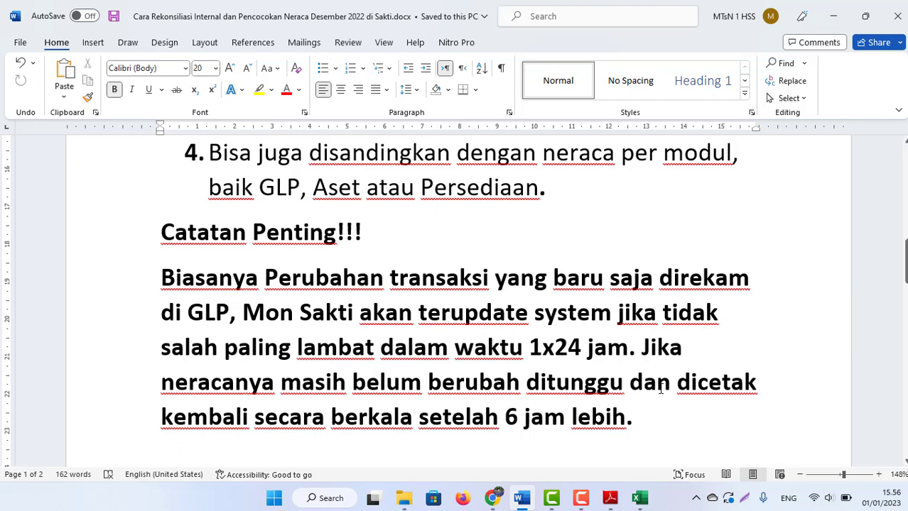
left_click(174, 419)
left_click_drag(330, 425, 414, 423)
left_click_drag(668, 435, 441, 420)
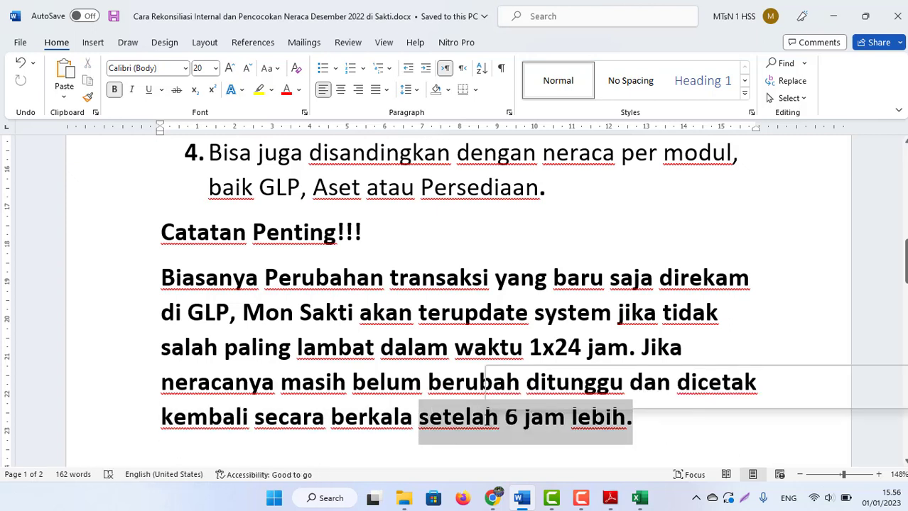
left_click(531, 427)
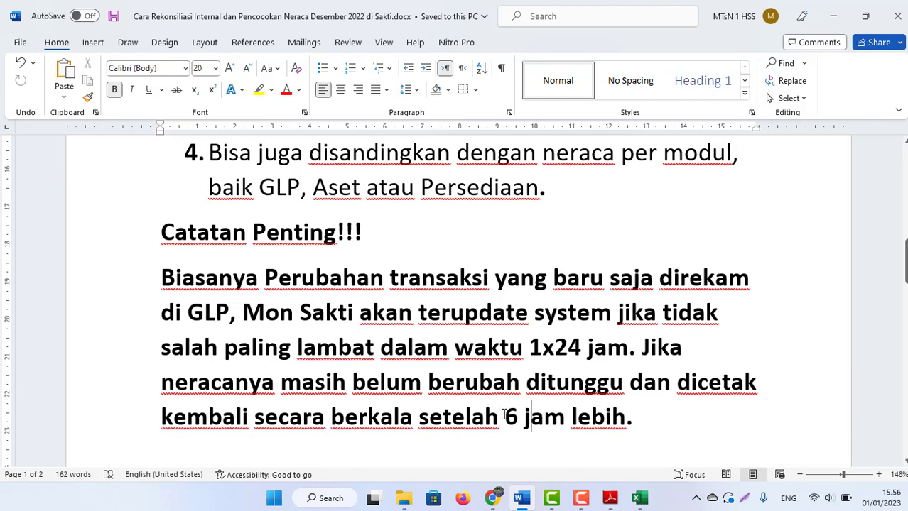
left_click_drag(649, 424, 519, 424)
scroll(519, 425, "down", 6)
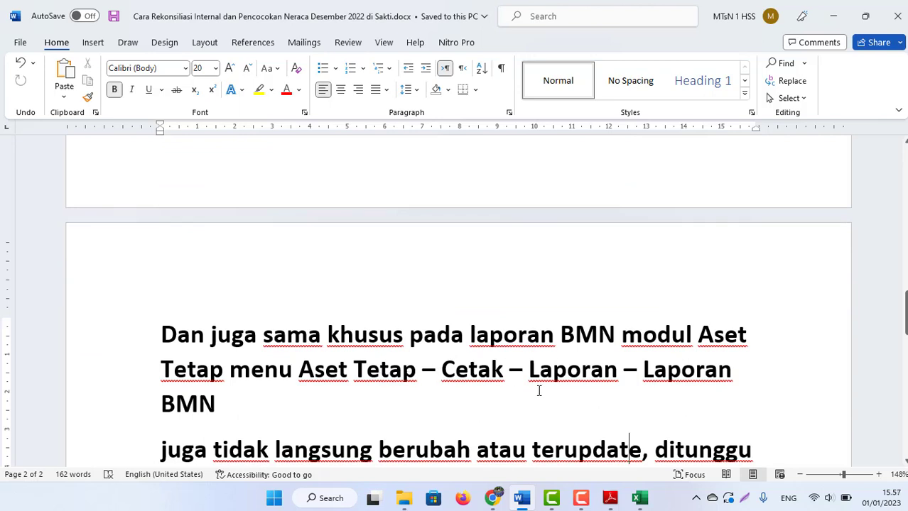
type("saja,")
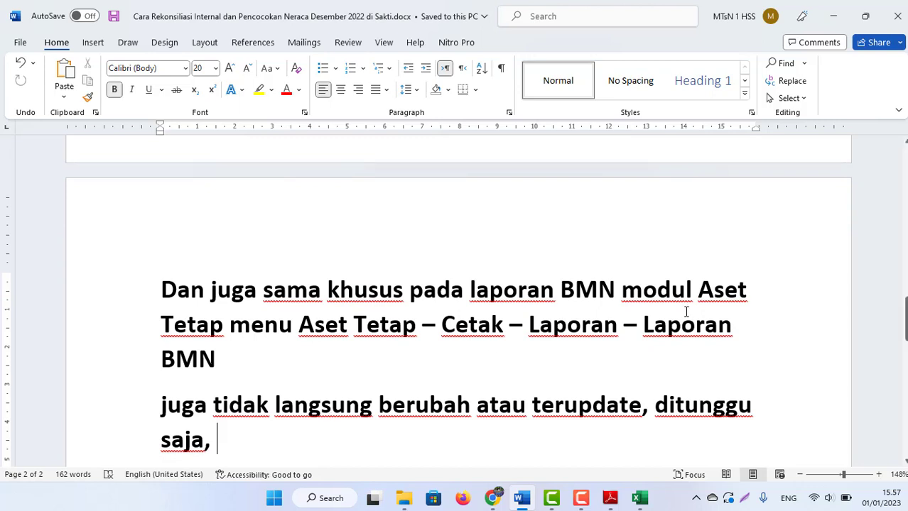
Step: Switch back to MonSAKTI in Chrome and reopen Rekon Internal to view the reconciliation summary
left_click(501, 500)
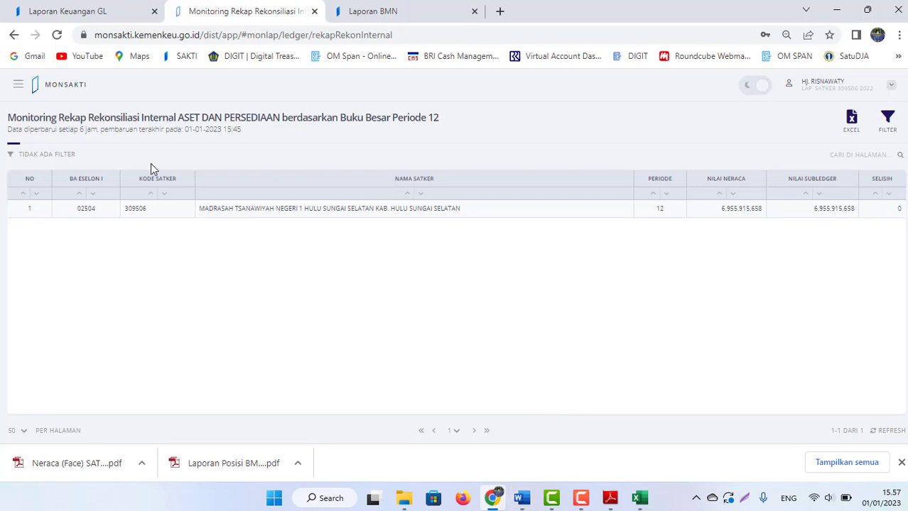
left_click(18, 83)
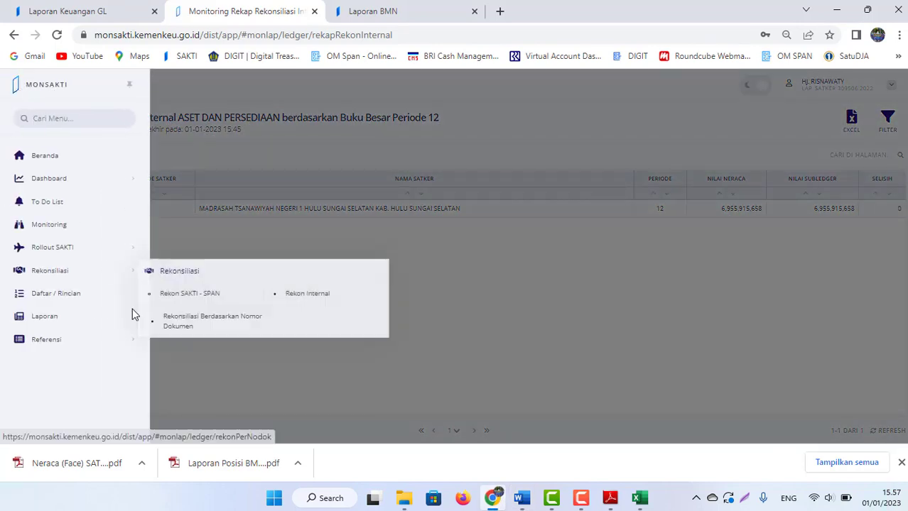
mouse_move(65, 274)
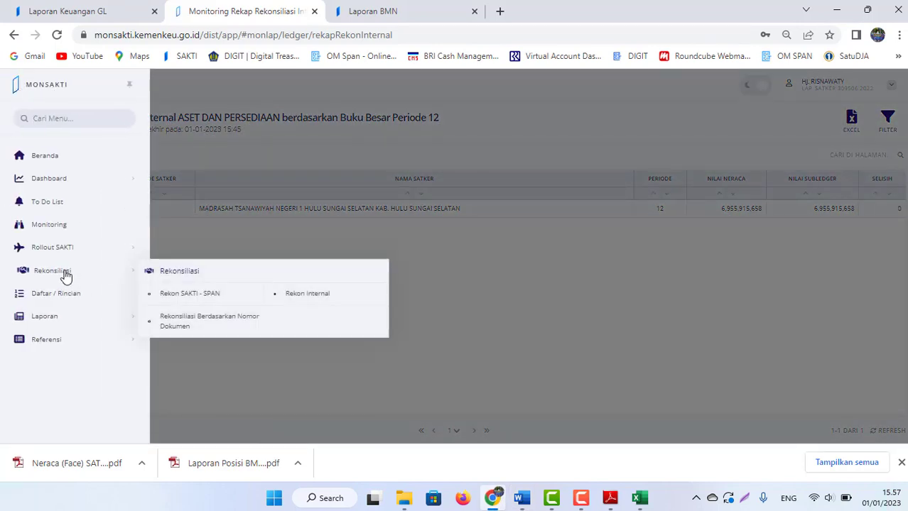
left_click(310, 302)
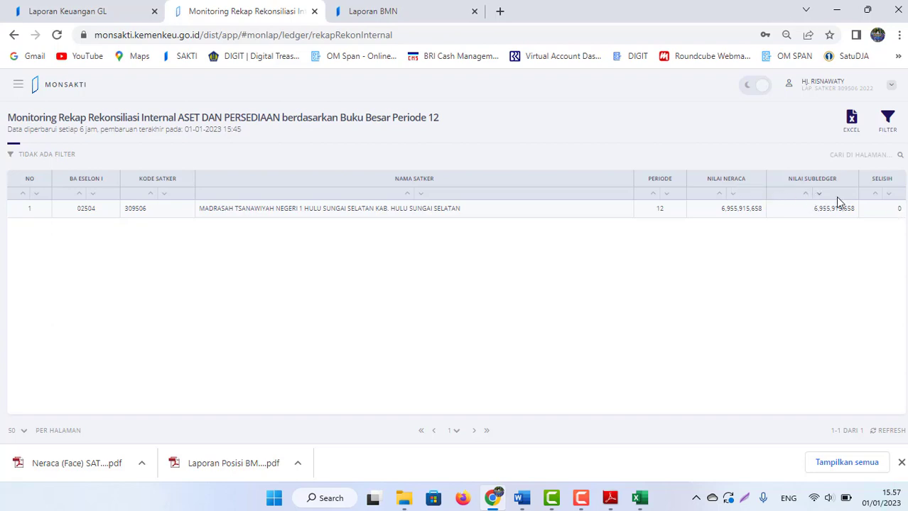
Step: In the data filter, set Data Rekon Internal to Detail, Tahun Rekon Internal to SEMUA and Hasil Rekon Internal to Semua
left_click(886, 121)
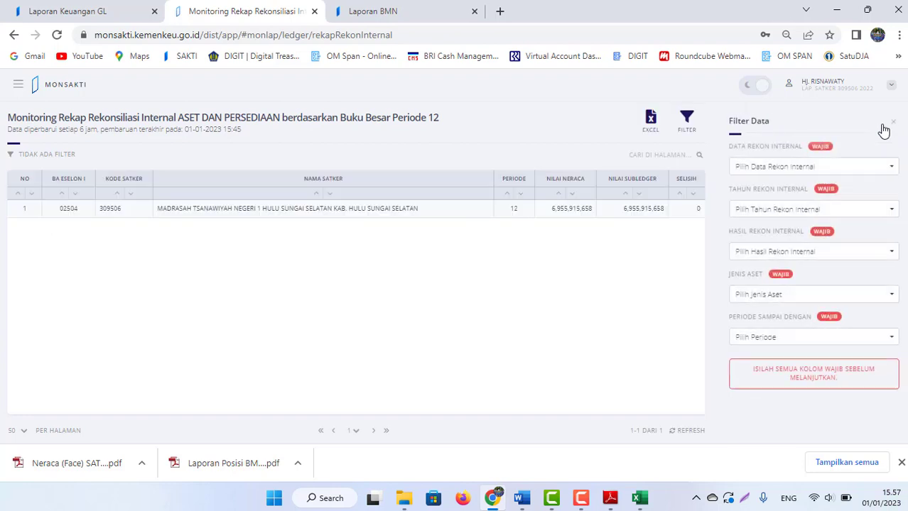
left_click(805, 167)
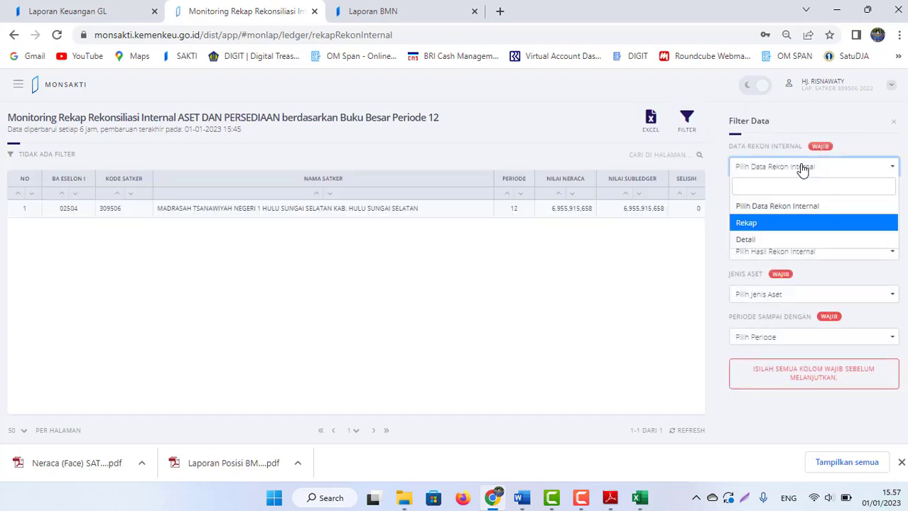
left_click(753, 239)
left_click(794, 212)
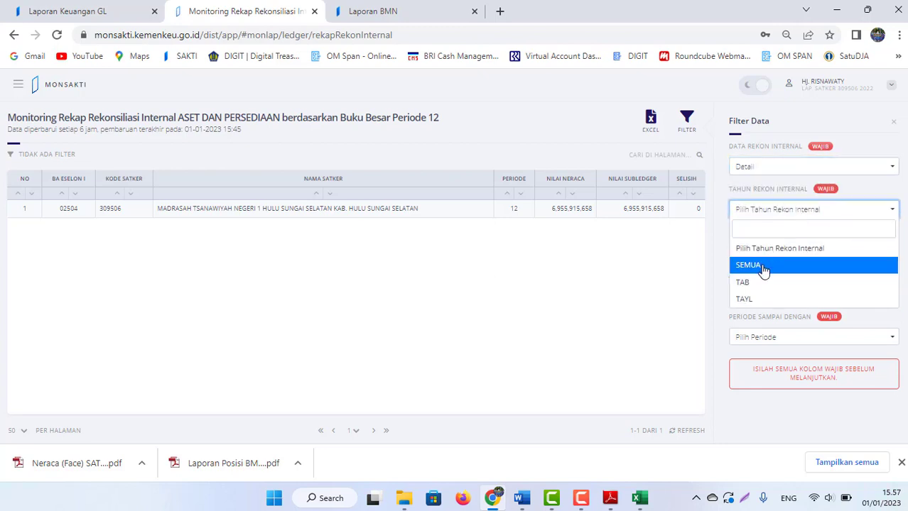
left_click(762, 266)
left_click(818, 255)
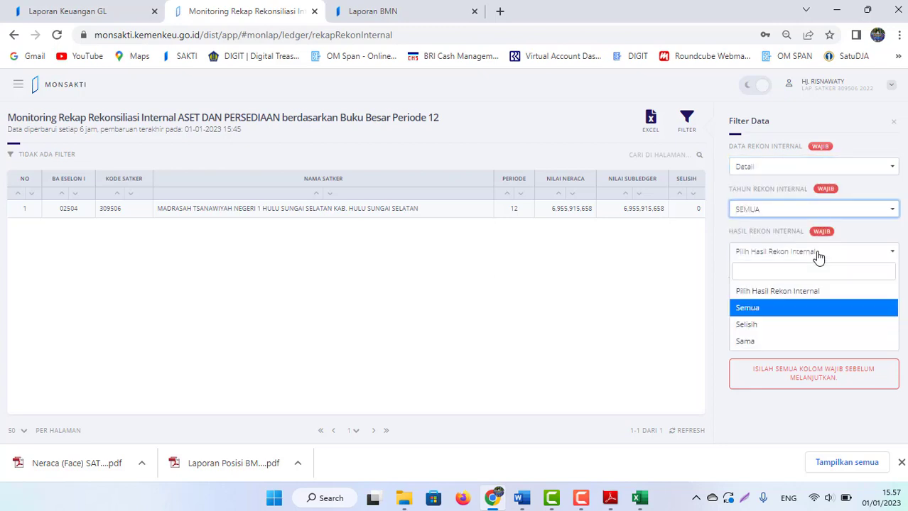
left_click(745, 311)
Step: Set Jenis Aset to SEMUA and Periode Sampai Dengan to 2022-12, and submit the filter
left_click(805, 297)
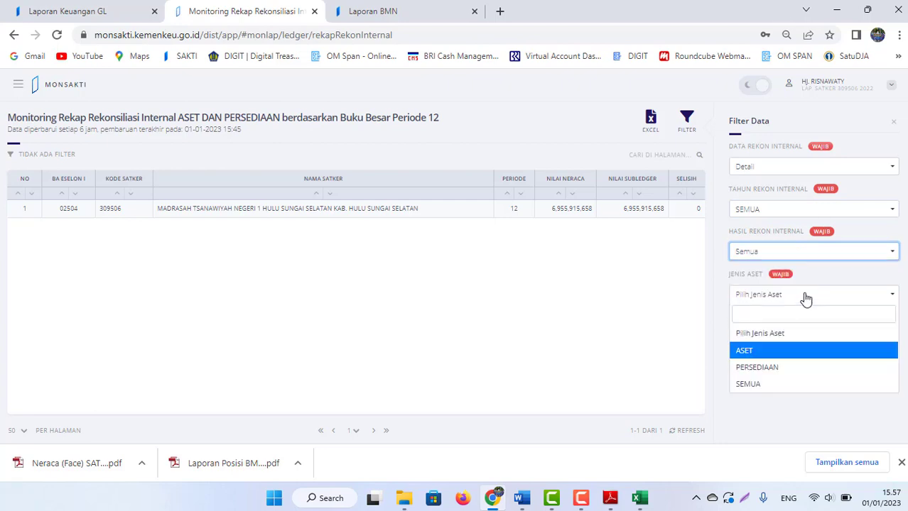
left_click(750, 384)
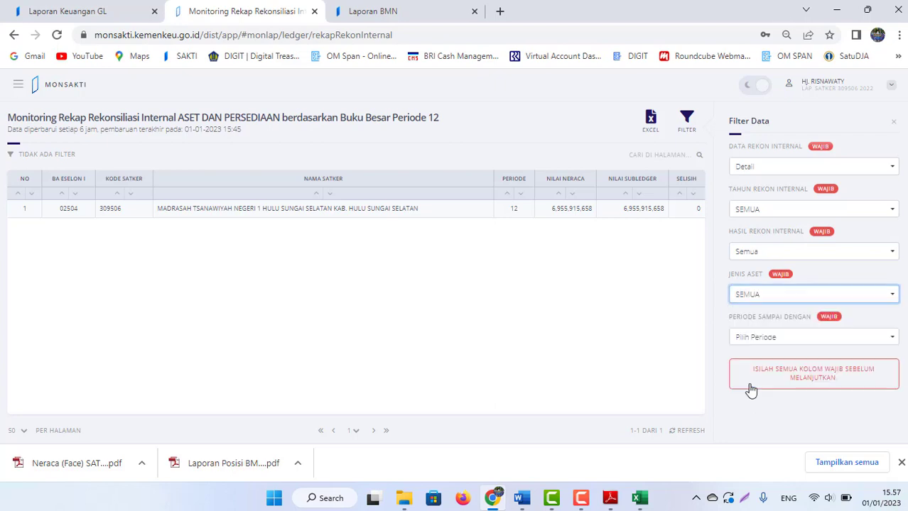
left_click(784, 342)
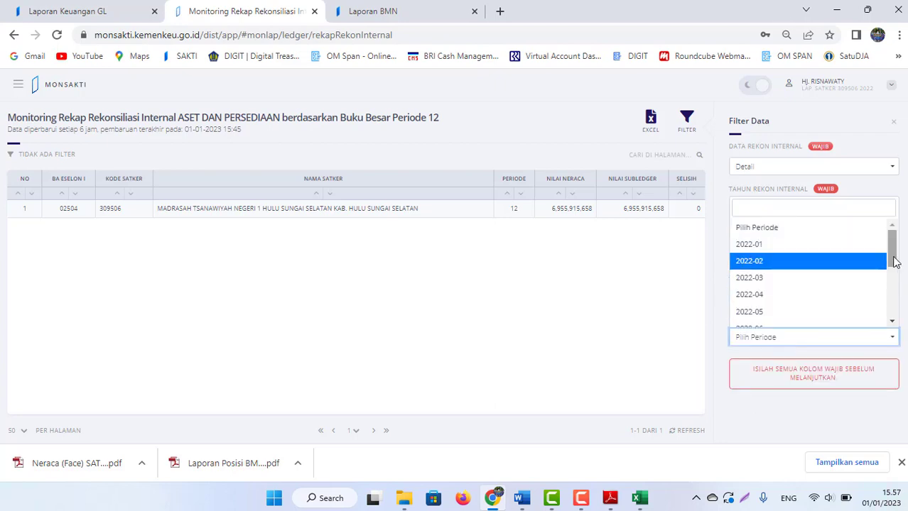
left_click_drag(889, 259, 888, 312)
left_click(777, 286)
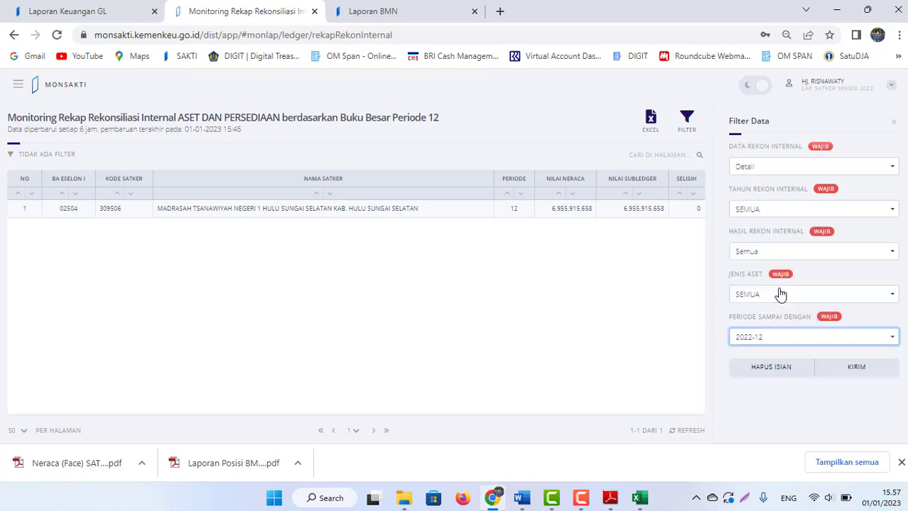
left_click(849, 371)
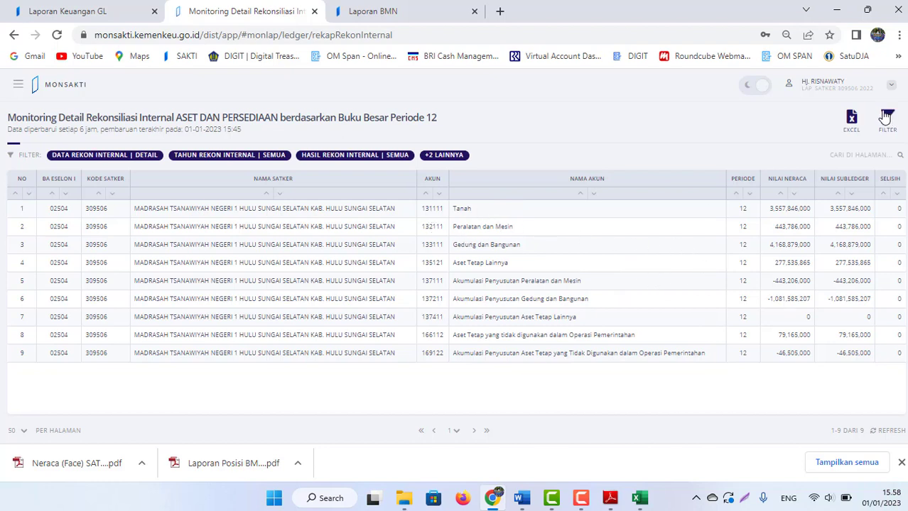
Step: Check the account's role and budget year again and review the filter settings beside the detail table
left_click(487, 432)
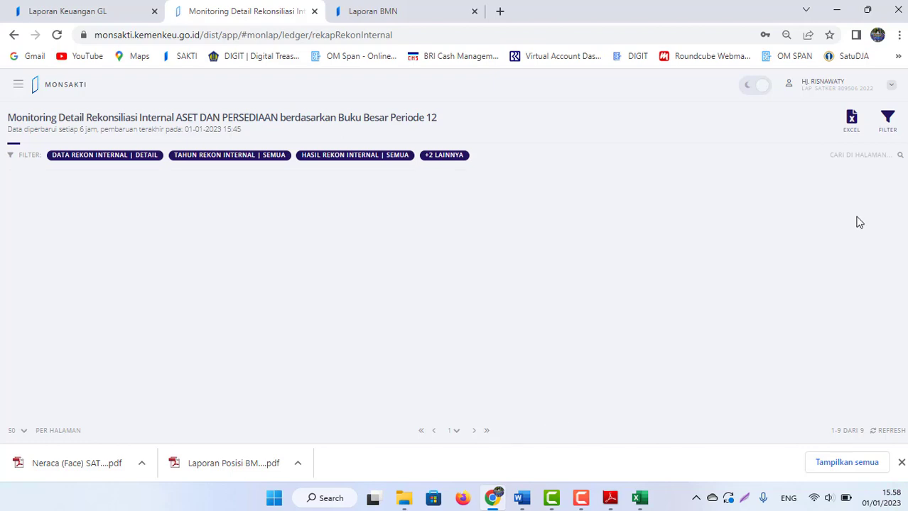
left_click(891, 84)
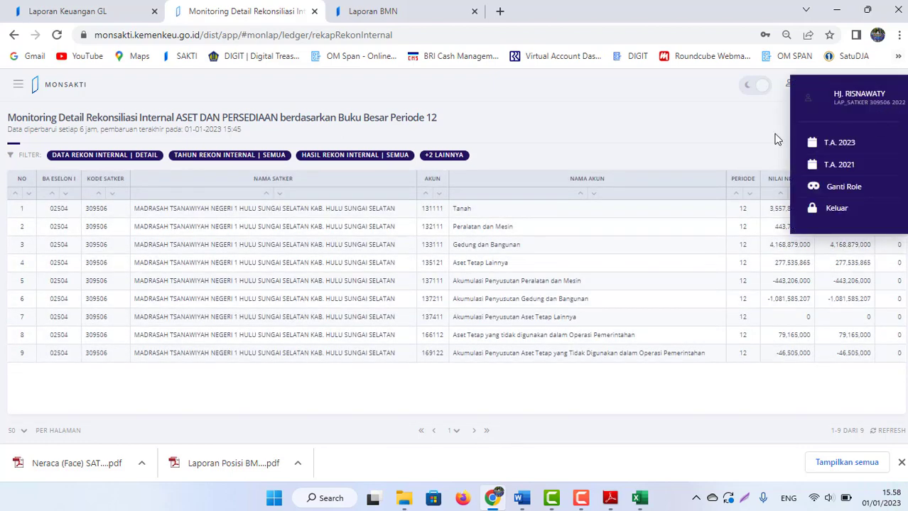
left_click(898, 122)
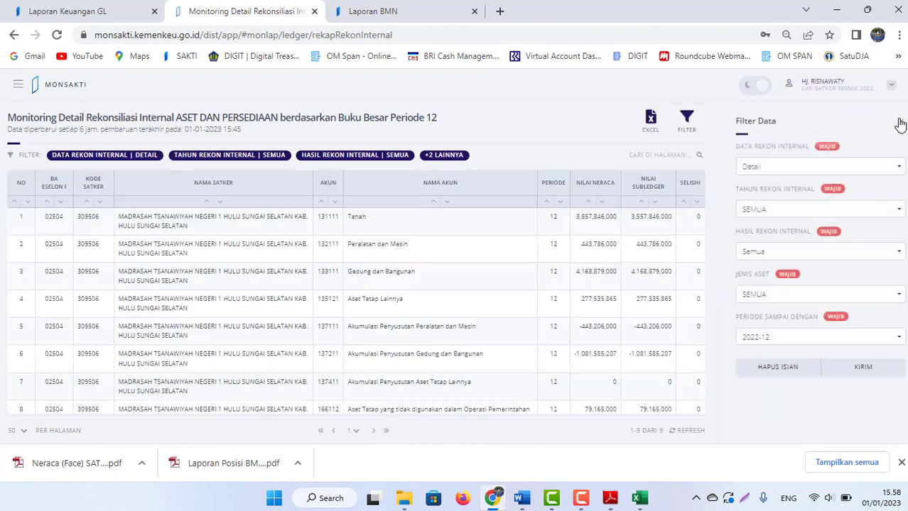
Step: Change Jenis Aset to PERSEDIAAN in the Rekon Internal filter and submit it
left_click(878, 302)
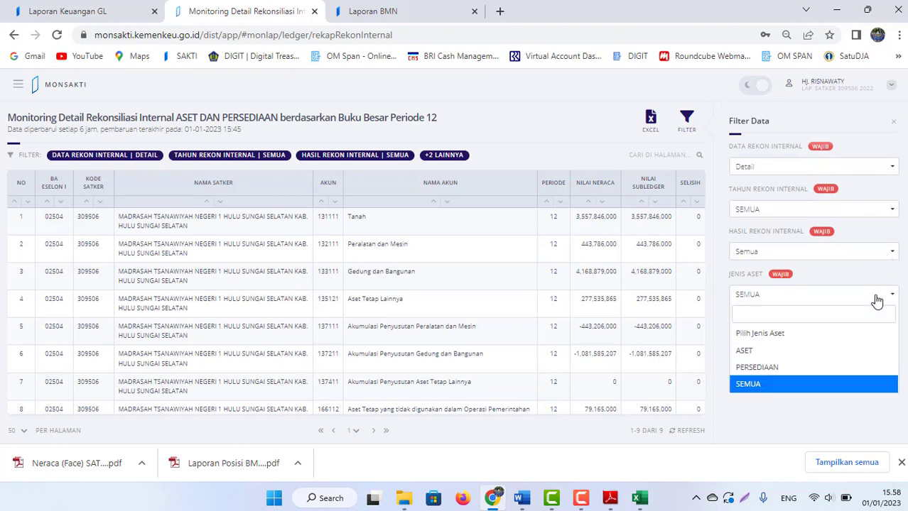
left_click(787, 368)
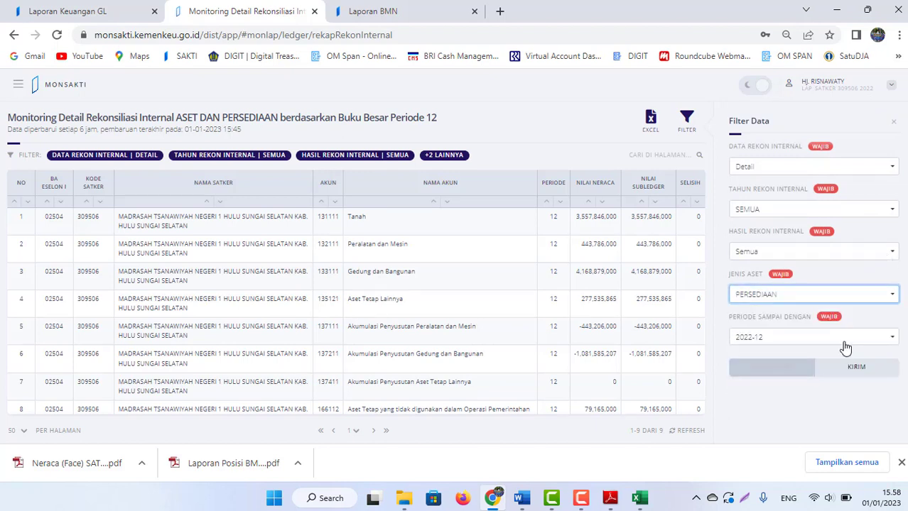
left_click(858, 369)
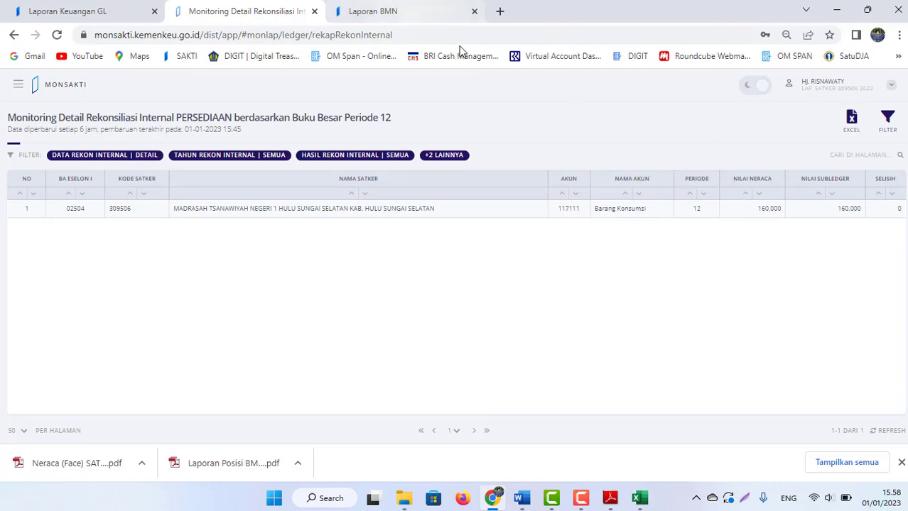
Step: Check the Laporan BMN page in SAKTI, then switch to the Word guide and read its note about the Laporan BMN update
left_click(395, 13)
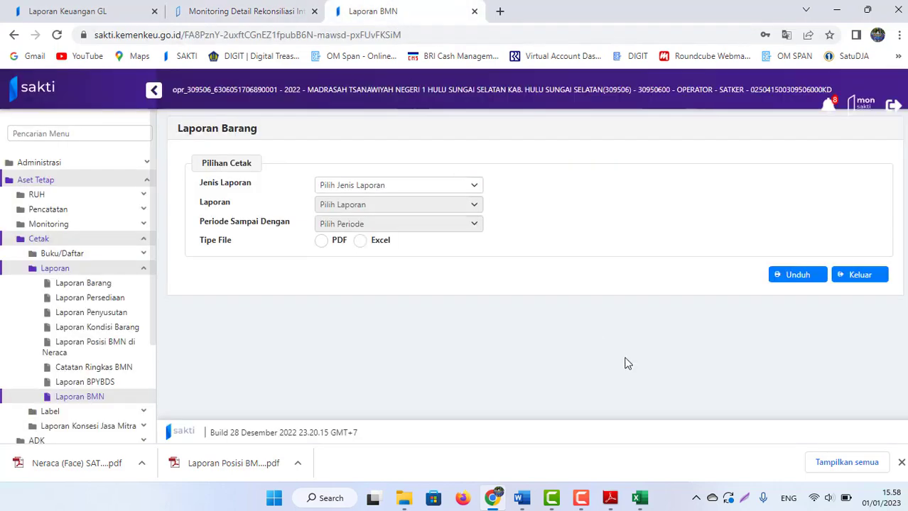
left_click(521, 498)
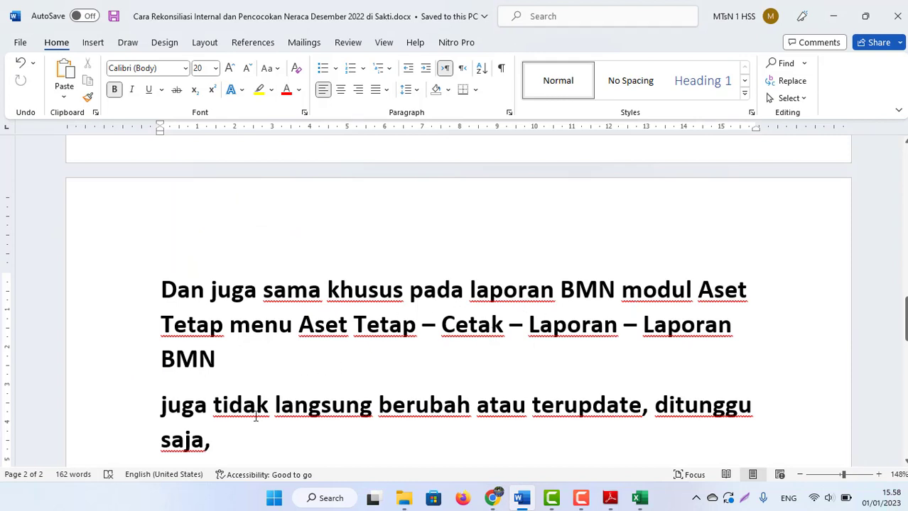
key("Return")
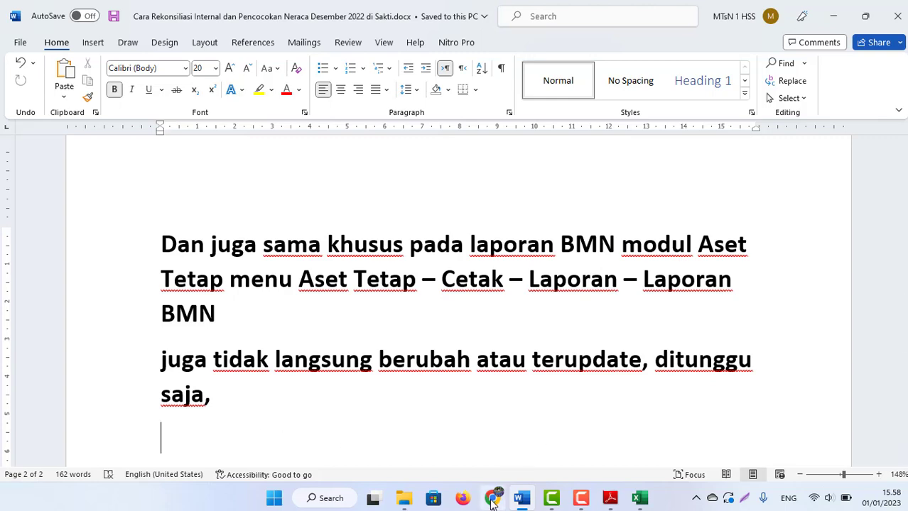
Step: Return to SAKTI in Chrome, view Laporan Posisi BMN di Neraca under Aset Tetap – Cetak – Laporan, and reopen Laporan BMN
left_click(493, 499)
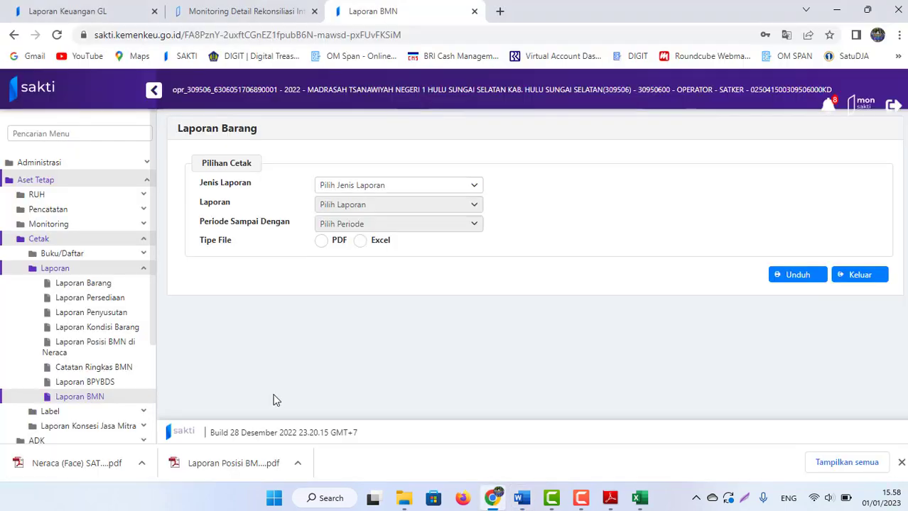
left_click(62, 270)
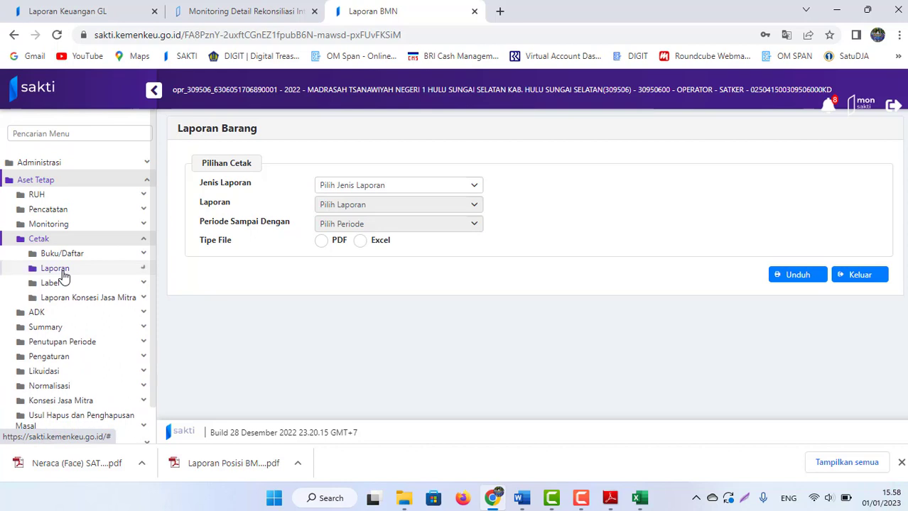
left_click(62, 270)
left_click(82, 399)
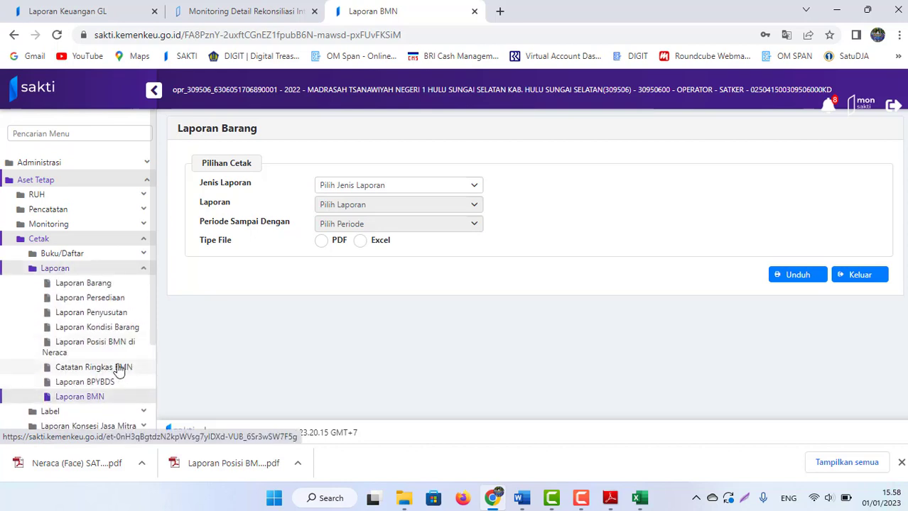
left_click(97, 348)
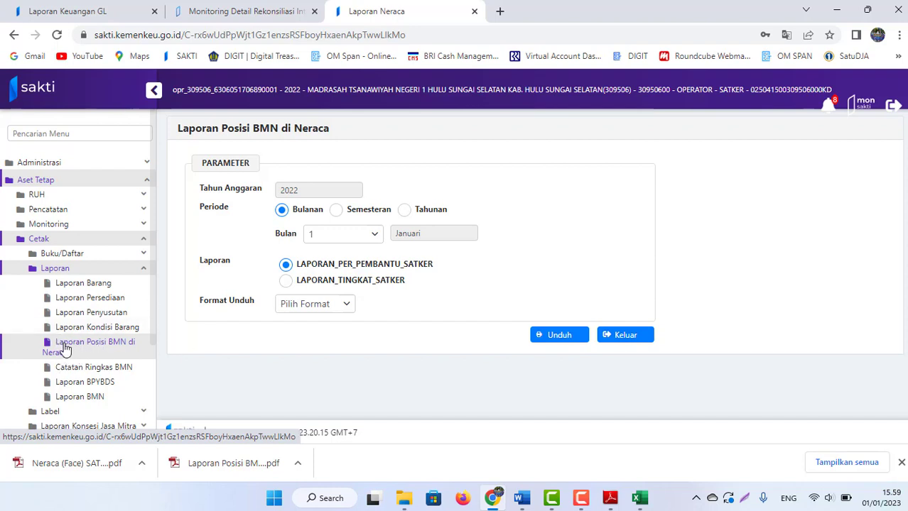
left_click(91, 397)
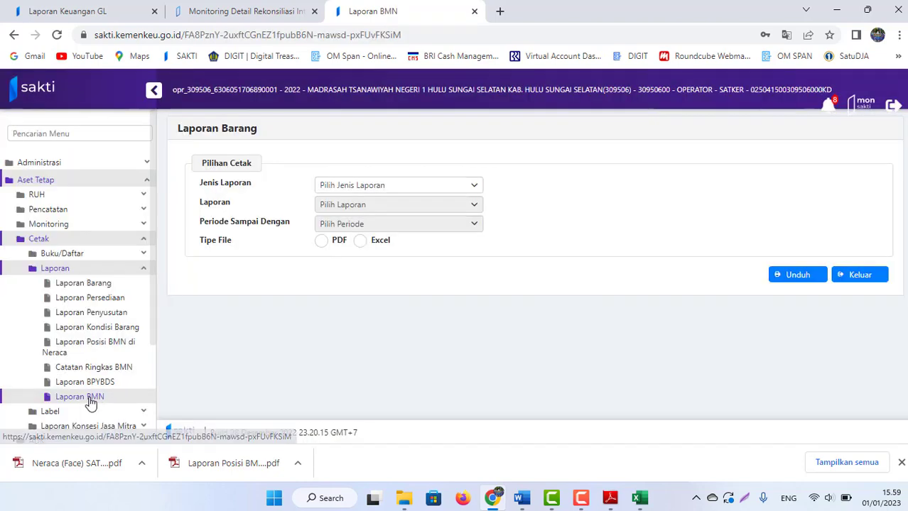
Step: Set Jenis Laporan to Laporan Utama, Laporan to Laporan Posisi BMN di Neraca, Periode Sampai Dengan to 2022-12 and Tipe File to PDF
left_click(379, 186)
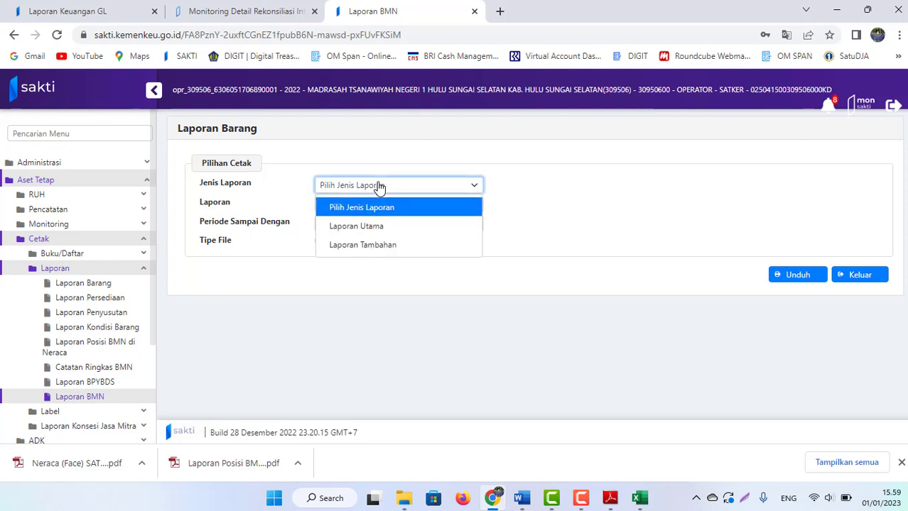
left_click(362, 227)
left_click(419, 206)
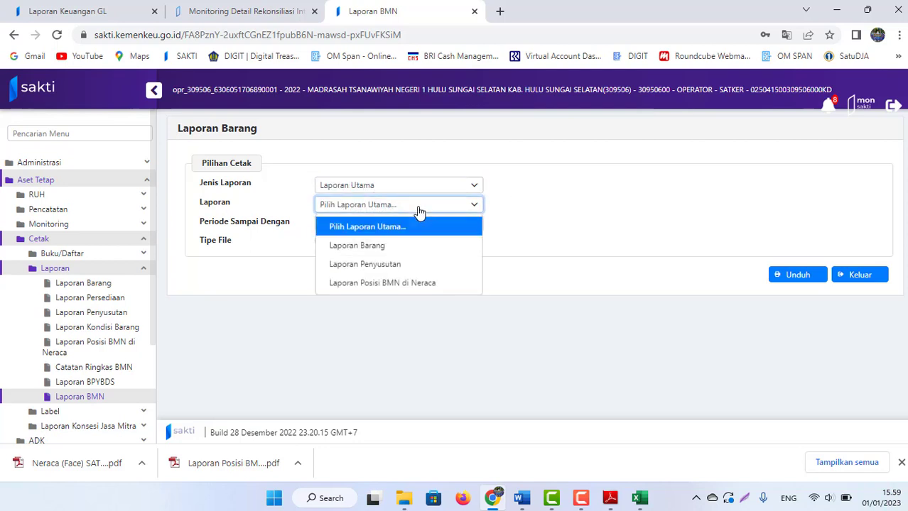
left_click(398, 284)
left_click(377, 225)
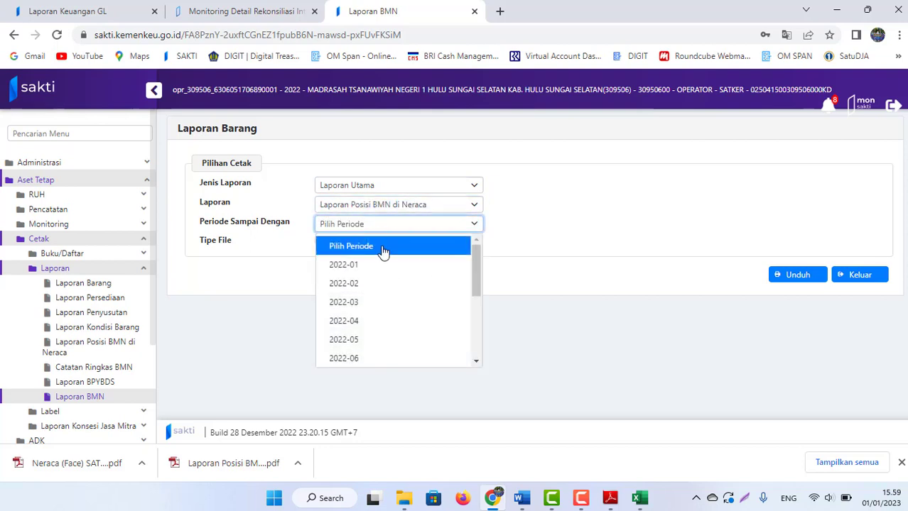
left_click_drag(483, 289, 480, 356)
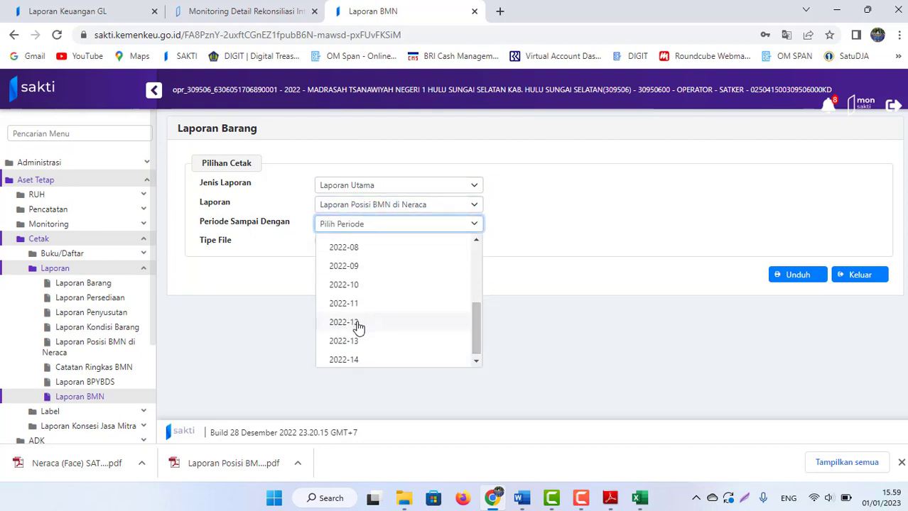
left_click(356, 323)
left_click(320, 241)
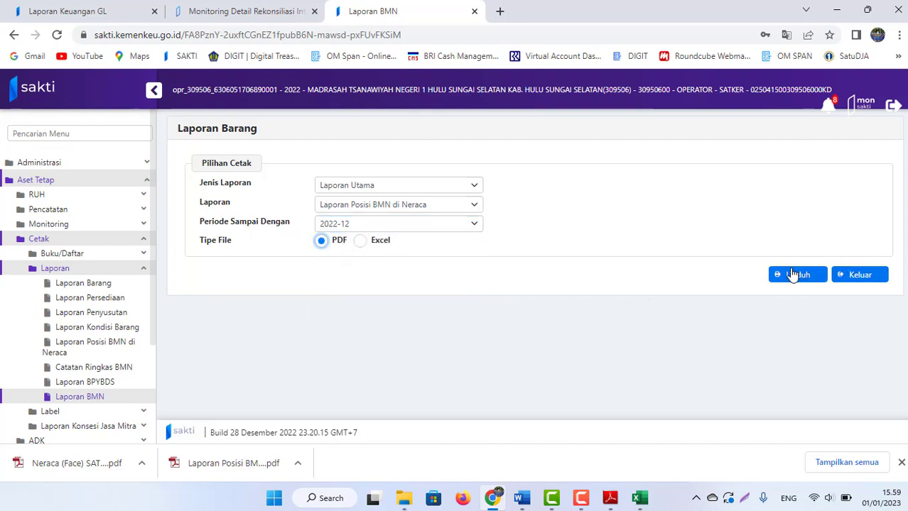
Step: Open the downloaded Laporan Posisi BMN di Neraca PDF and highlight the Barang Konsumsi row with its amount
left_click(251, 463)
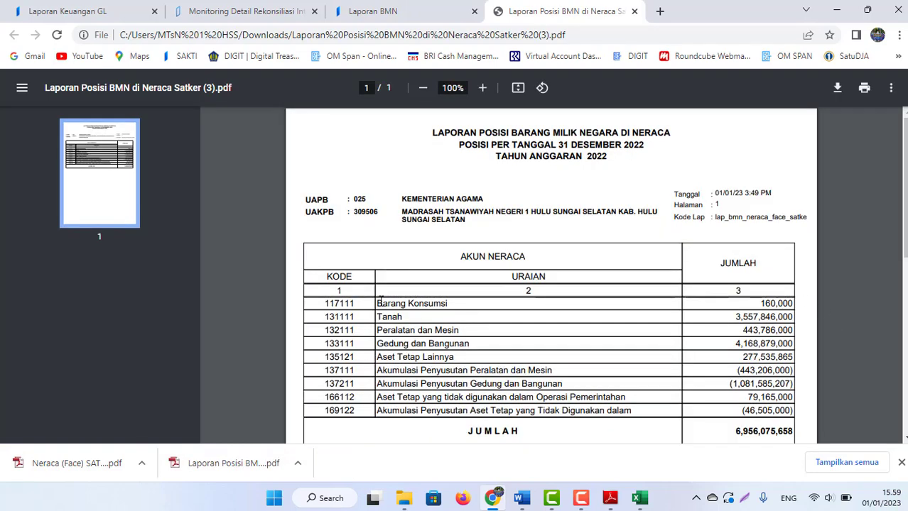
left_click_drag(380, 302, 787, 304)
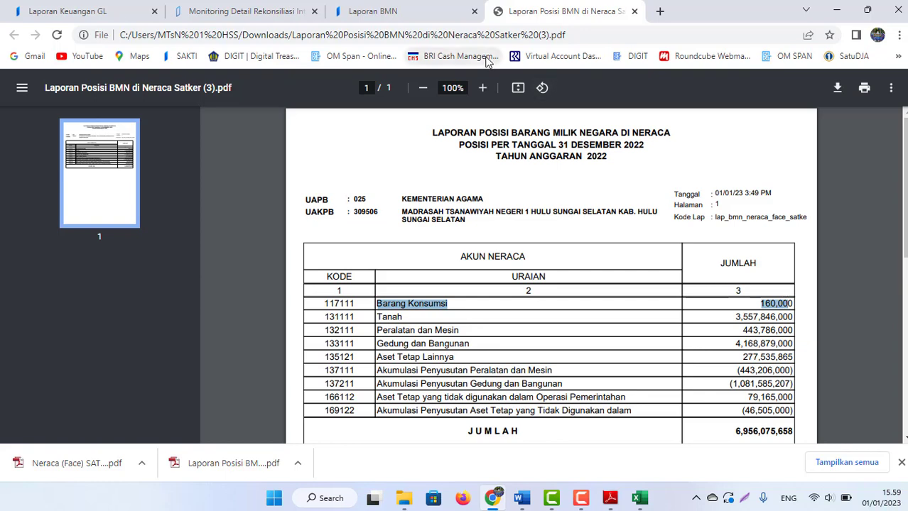
Step: Go back to SAKTI and compare the Laporan Posisi BMN di Neraca page with the Laporan BMN page
left_click(366, 11)
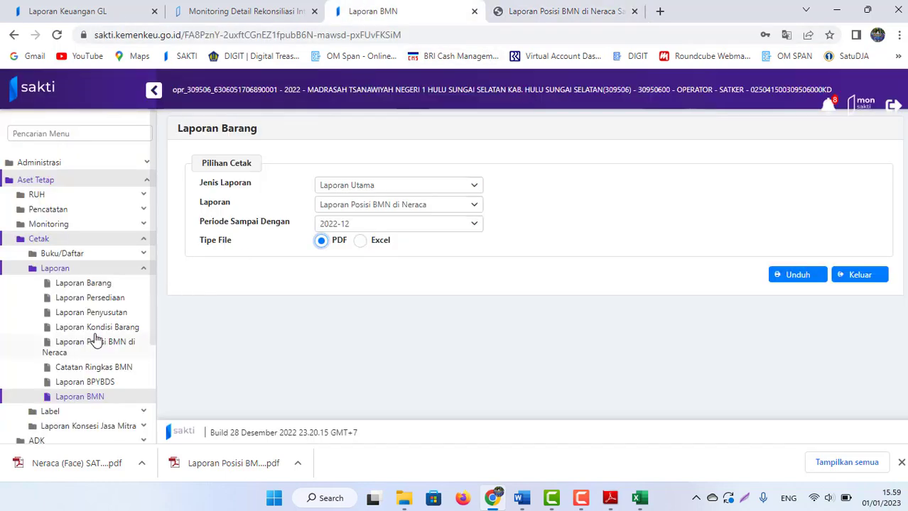
left_click(97, 343)
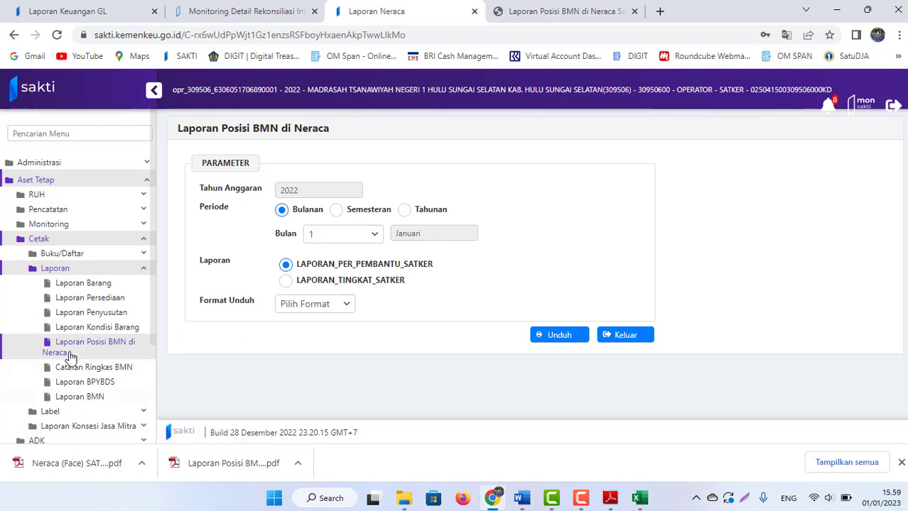
left_click(90, 399)
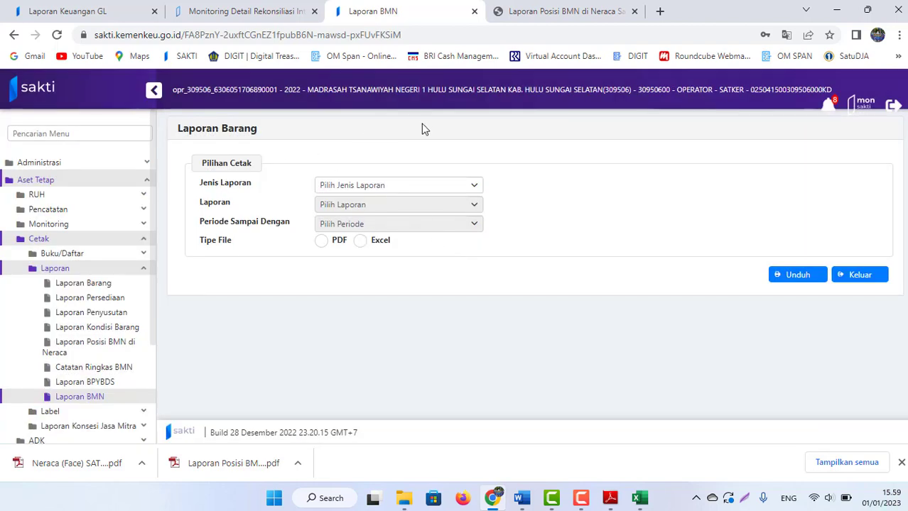
Step: Review the Laporan Keuangan print settings under GL dan Pelaporan – Laporan, and view the downloaded Neraca (Face) PDF
left_click(71, 11)
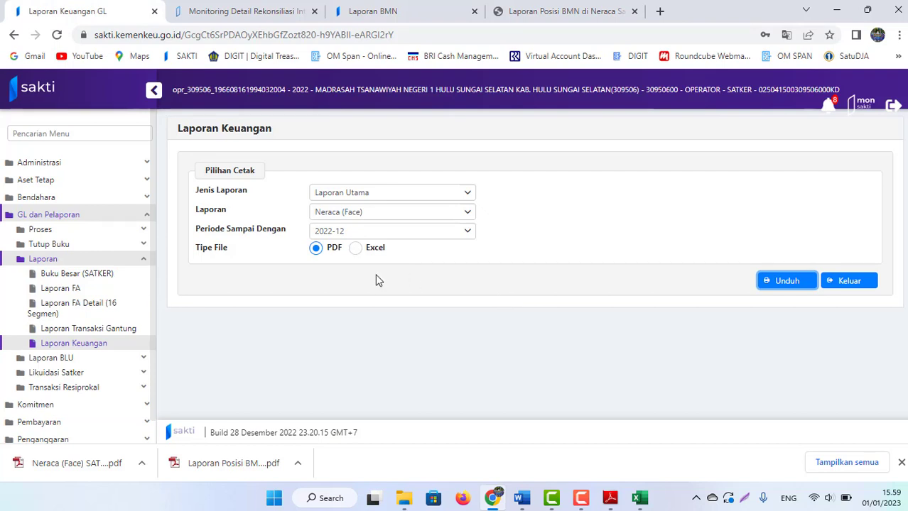
left_click(42, 259)
left_click(45, 260)
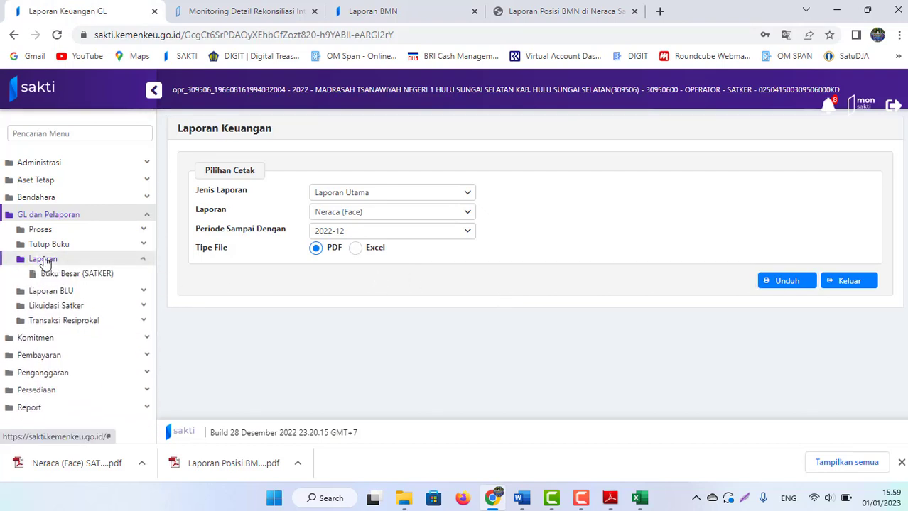
left_click(55, 344)
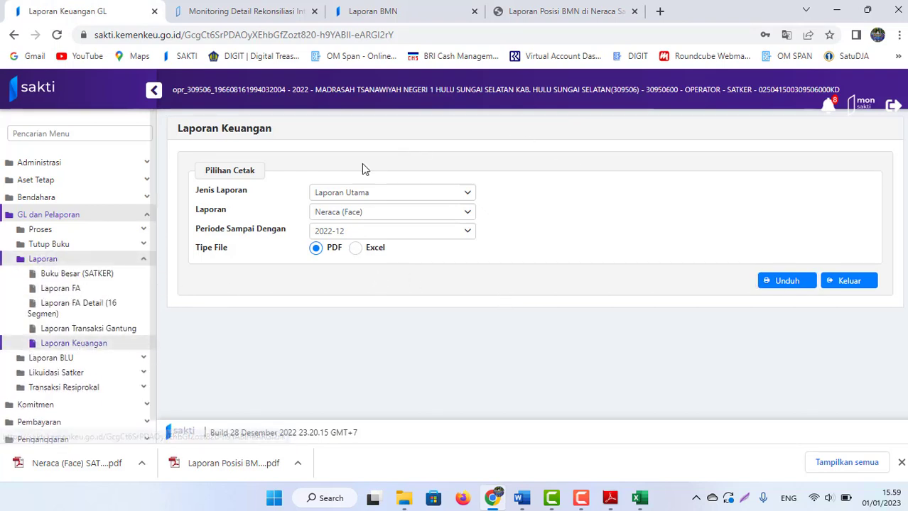
left_click(800, 287)
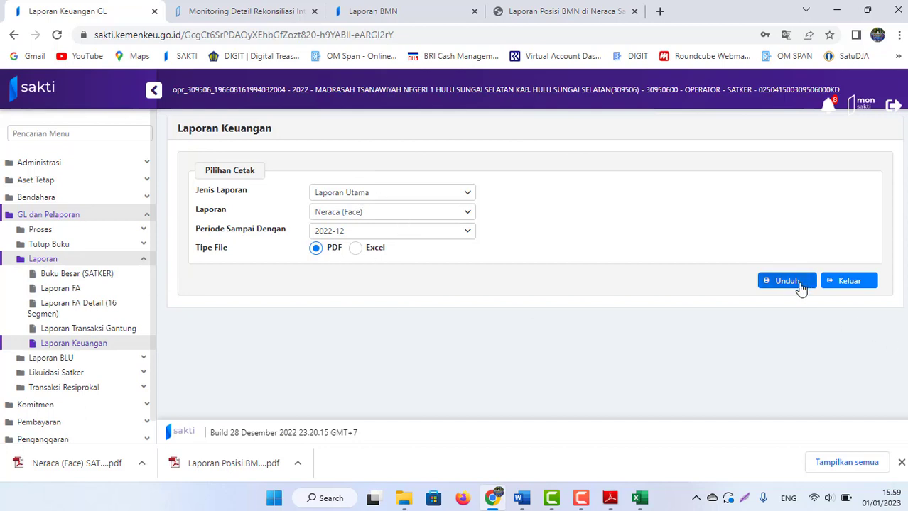
left_click(45, 462)
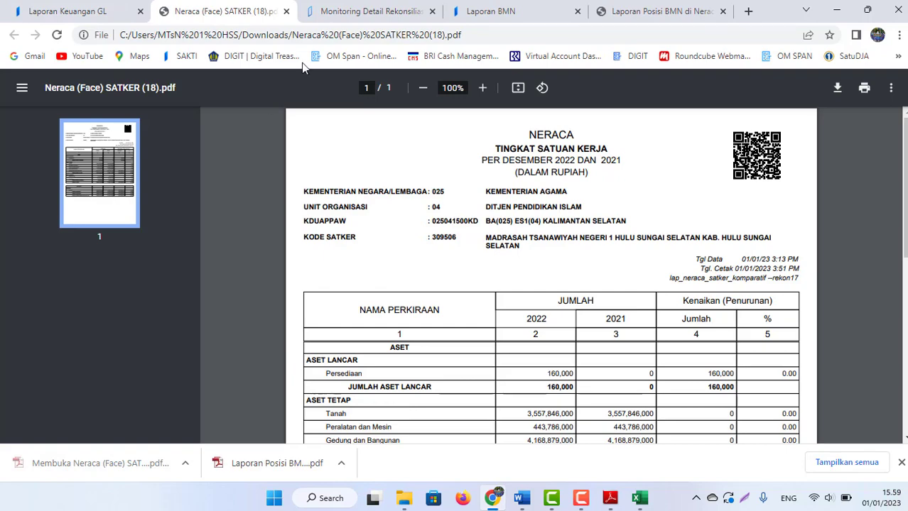
left_click(282, 11)
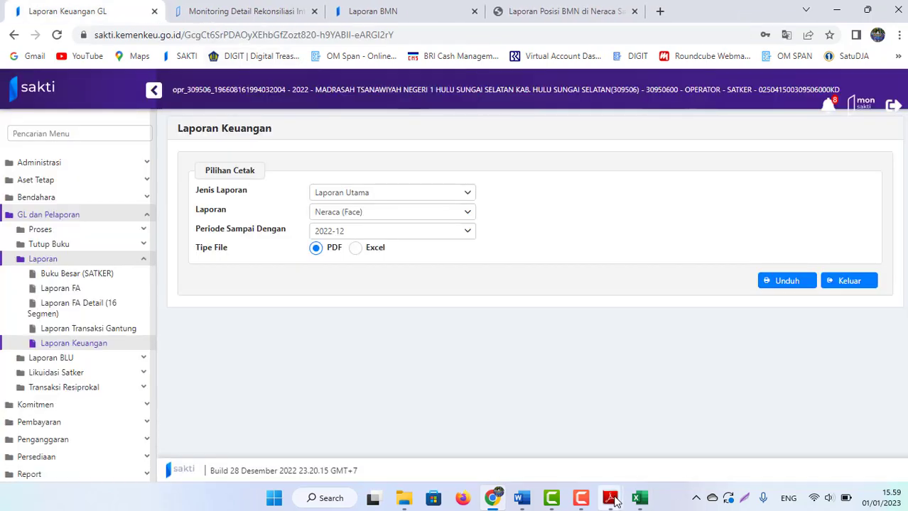
Step: Switch to the Laporan Posisi BMN di Neraca PDF in Adobe Reader and highlight the JUMLAH total
mouse_move(612, 500)
left_click(548, 435)
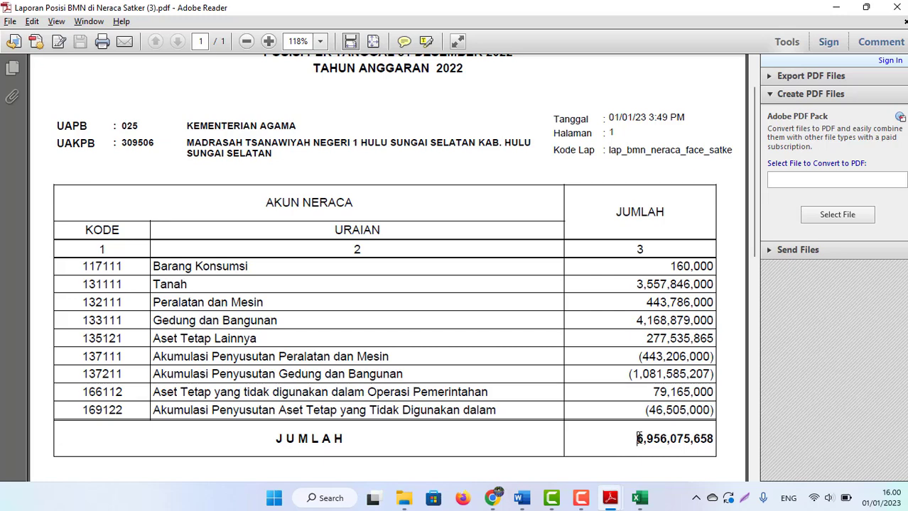
left_click_drag(637, 439, 714, 440)
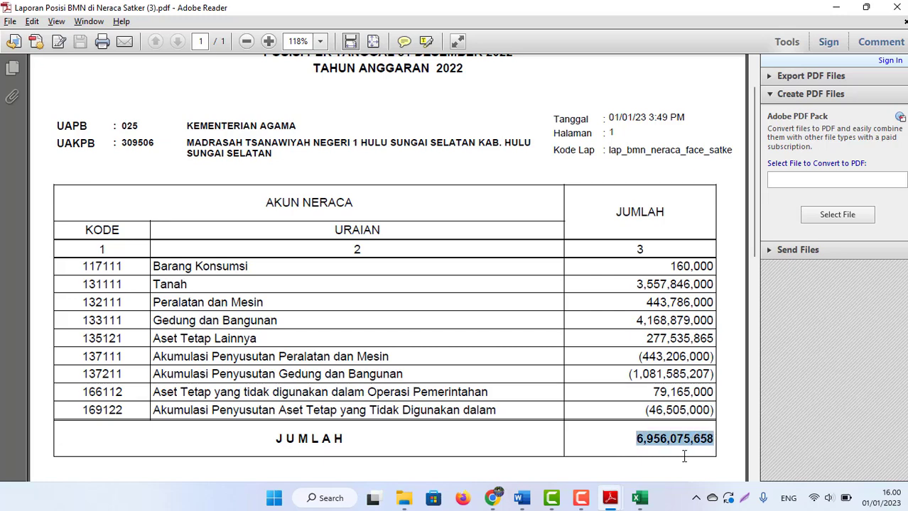
Step: Switch to the Neraca (Face) SATKER (18) PDF and highlight the 2022 JUMLAH ASET amount for comparison
mouse_move(609, 499)
left_click(705, 442)
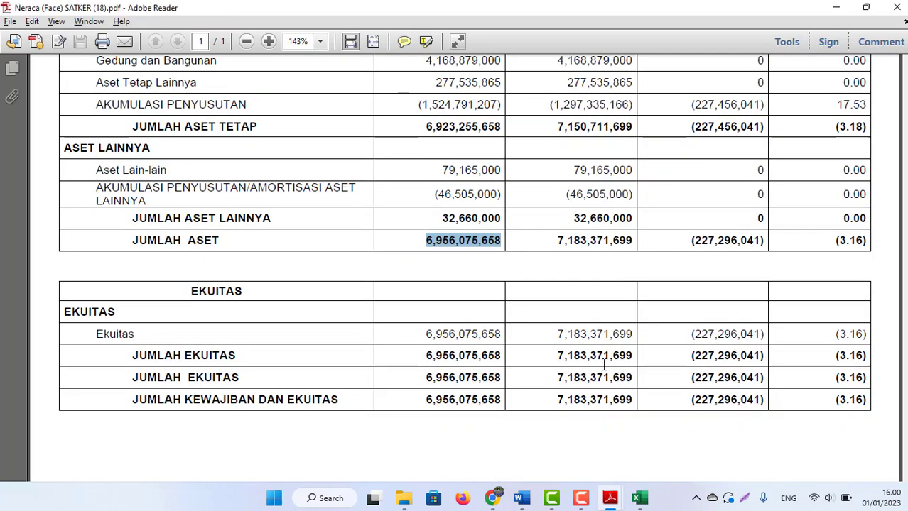
left_click(450, 248)
left_click_drag(423, 240, 501, 243)
Step: Examine the 2022 Persediaan, Aset Tetap, Aset Lainnya and Ekuitas figures throughout the Neraca
scroll(905, 312, "up", 5)
scroll(904, 283, "down", 5)
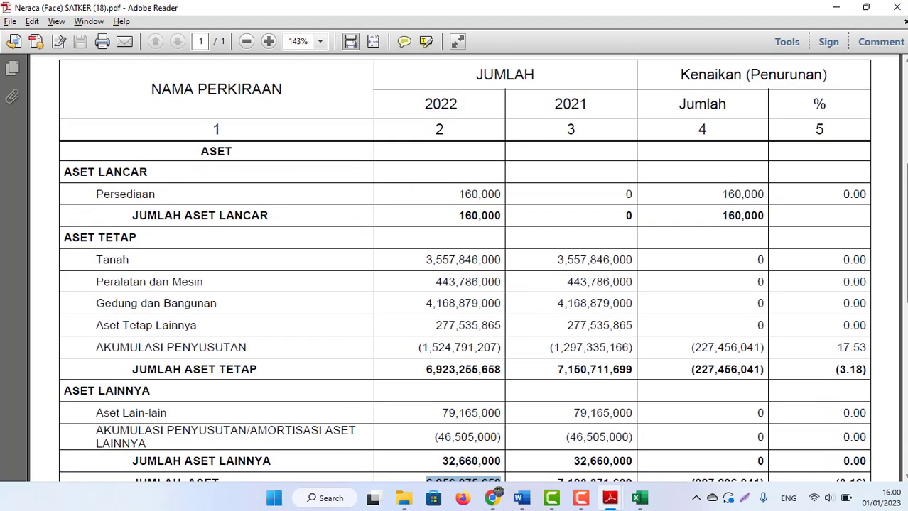
scroll(904, 282, "up", 4)
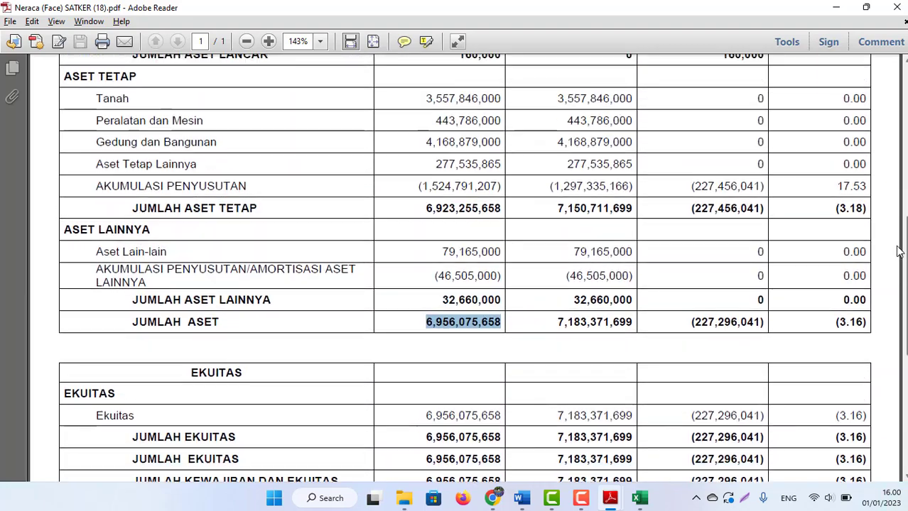
scroll(892, 210, "down", 4)
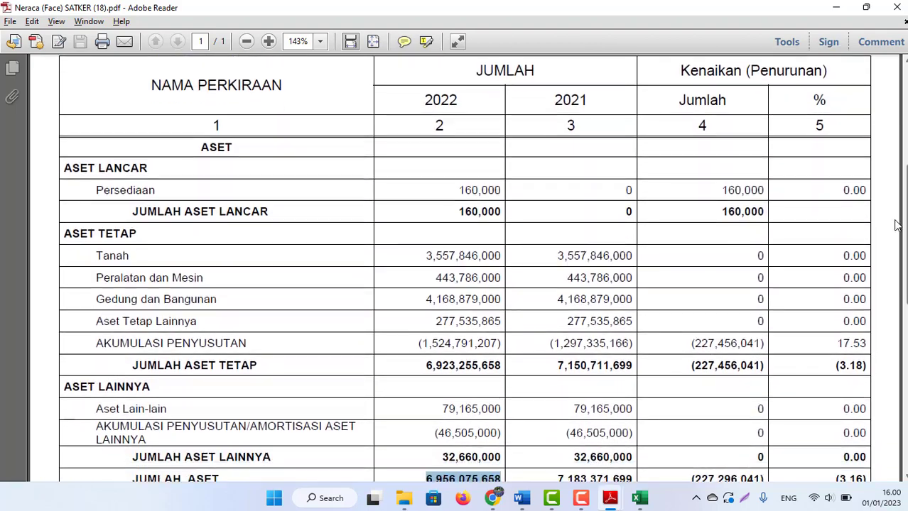
scroll(896, 285, "up", 2)
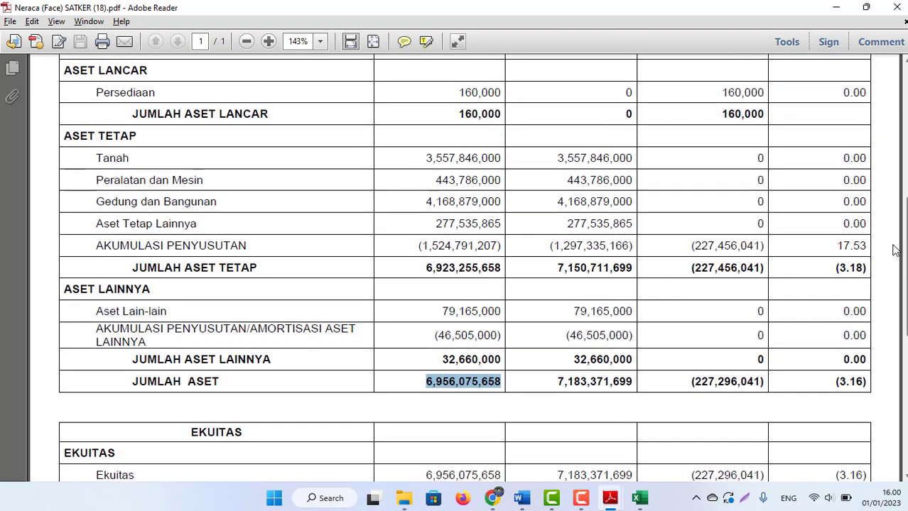
scroll(896, 256, "up", 2)
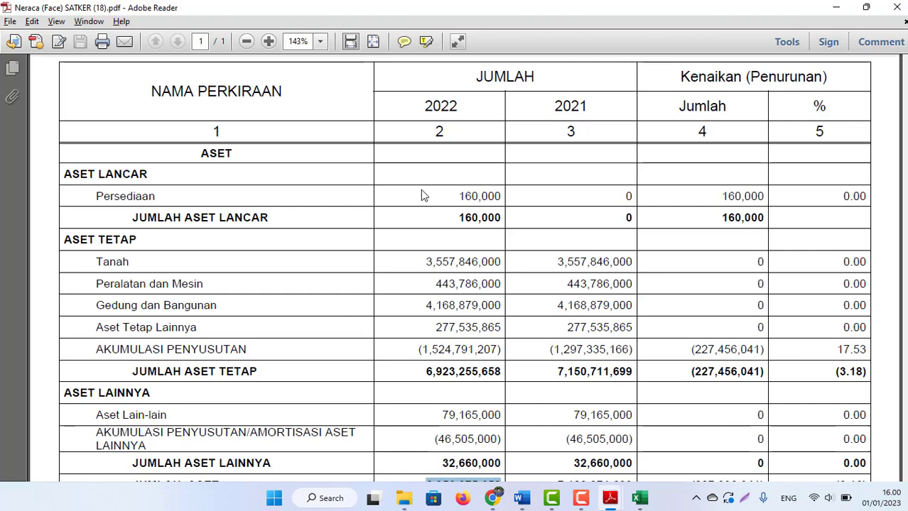
Step: Recheck the Neraca (Face) rows from ASET LANCAR down to the EKUITAS totals for 2022 and 2021
scroll(423, 193, "down", 4)
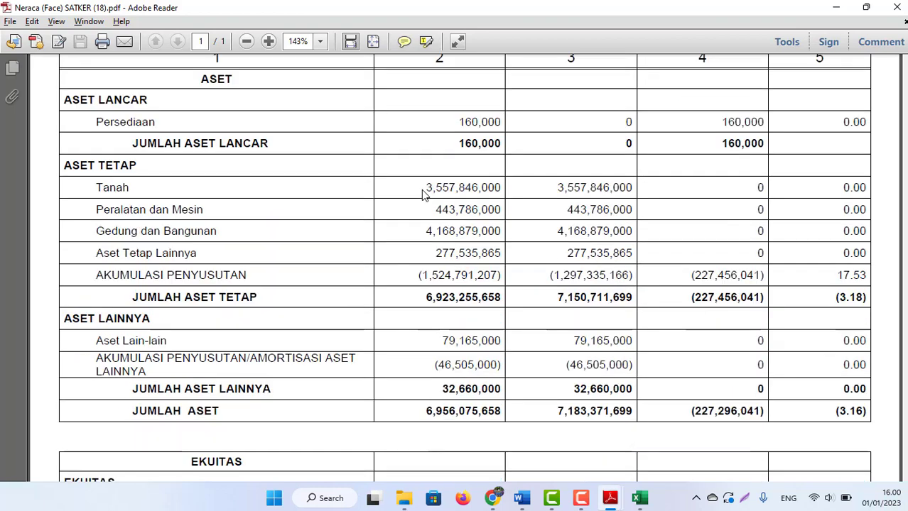
scroll(423, 194, "down", 2)
scroll(422, 194, "down", 1)
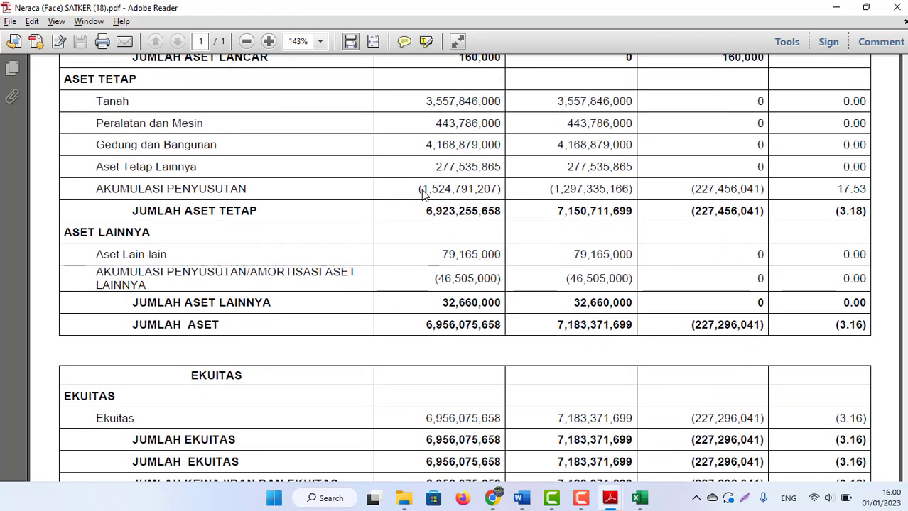
scroll(423, 194, "up", 7)
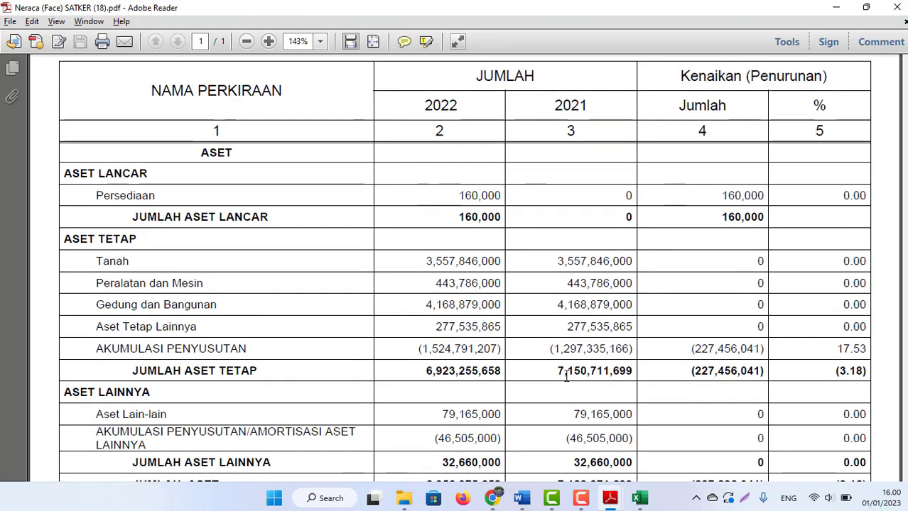
Step: Switch to MonSAKTI in Chrome and open the Laporan Keuangan report form
mouse_move(491, 498)
left_click(466, 427)
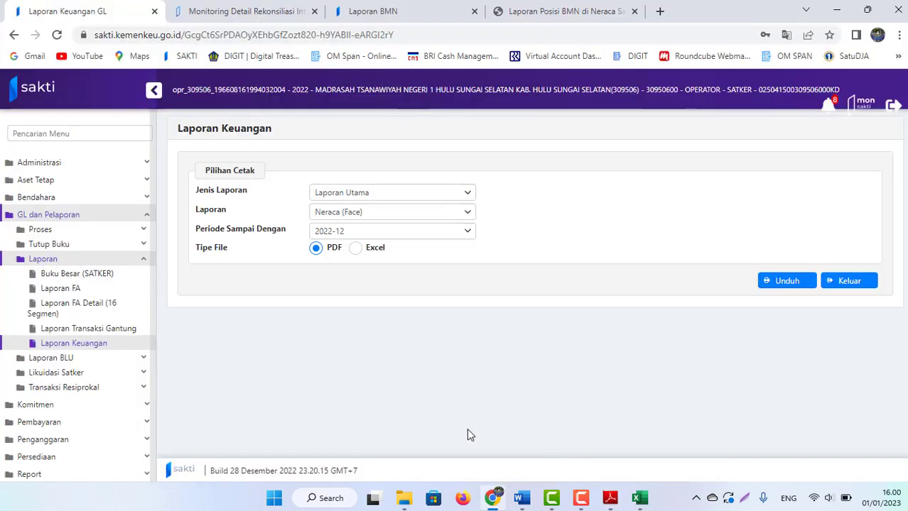
left_click(263, 12)
left_click(15, 84)
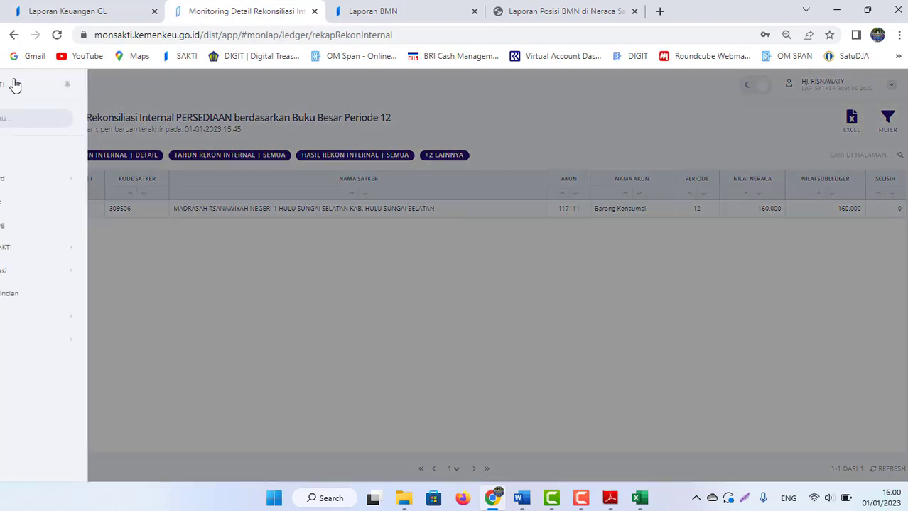
mouse_move(62, 321)
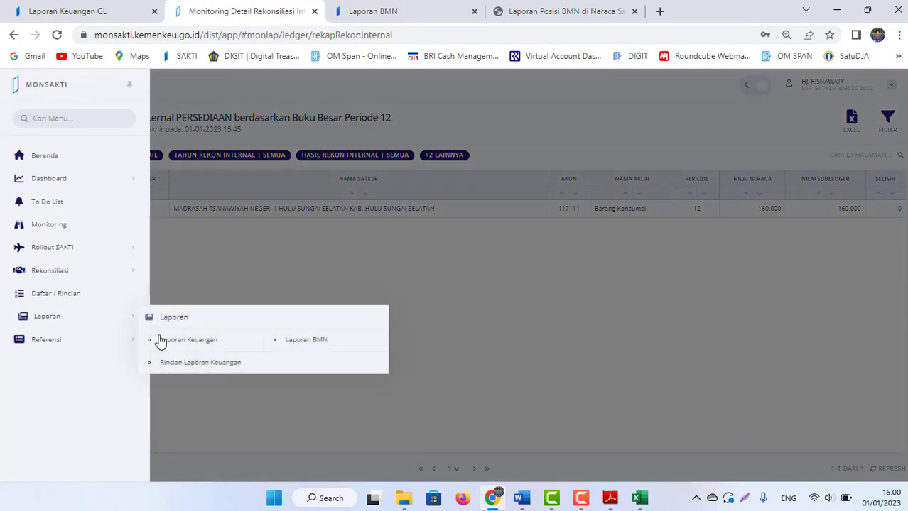
left_click(211, 346)
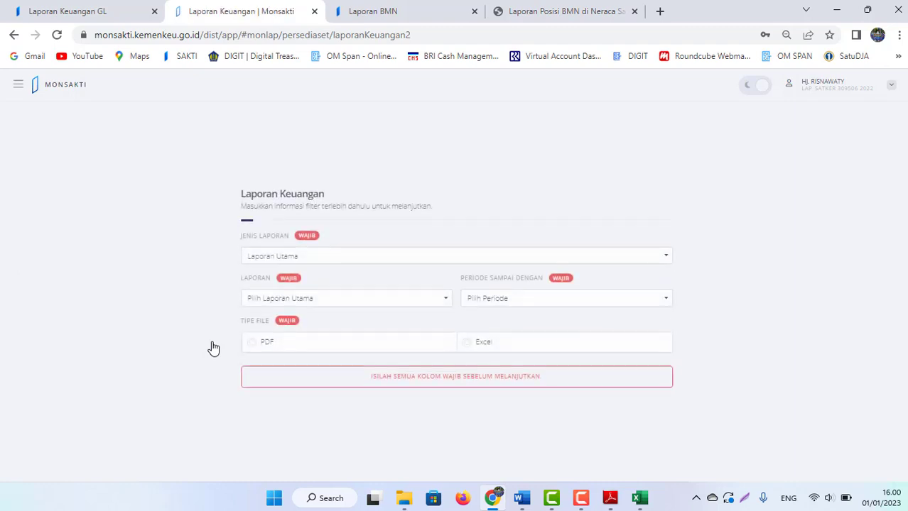
Step: Download the Laporan Utama report Neraca (Face) for period 2022-12 as a PDF
left_click(325, 304)
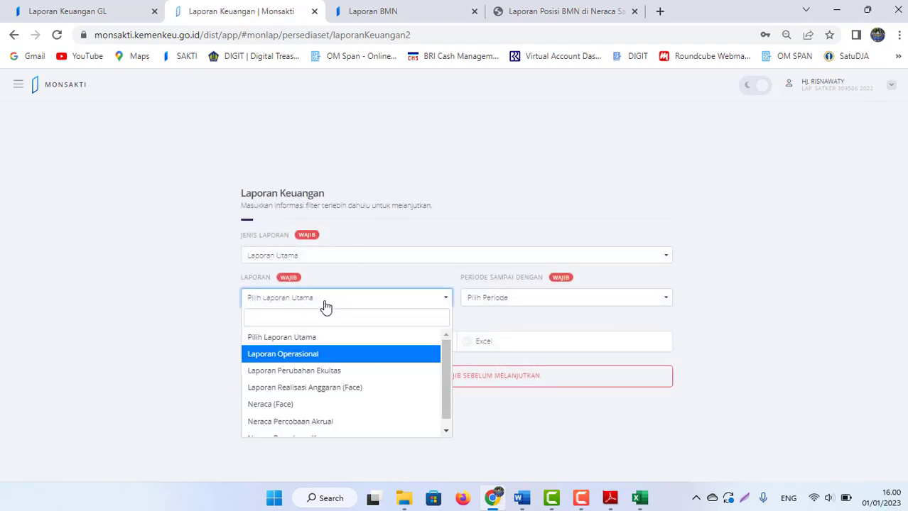
left_click(268, 404)
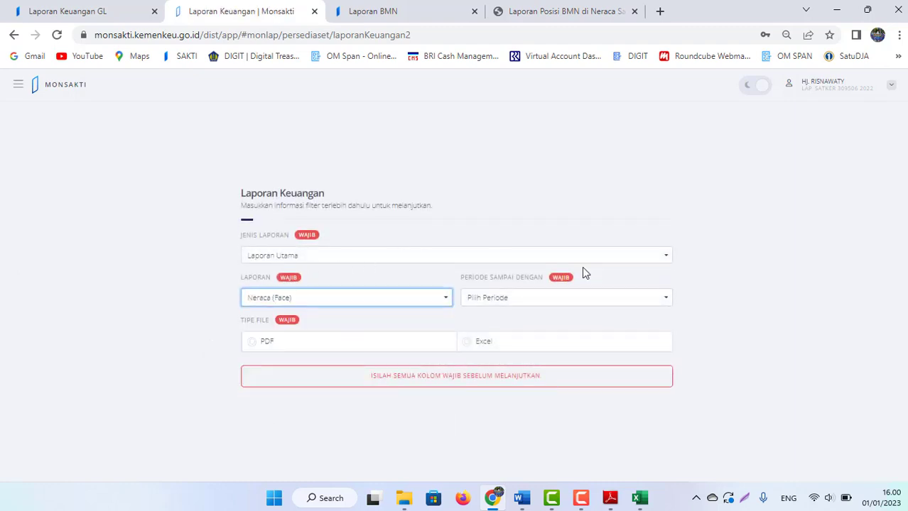
left_click(517, 302)
scroll(668, 395, "down", 5)
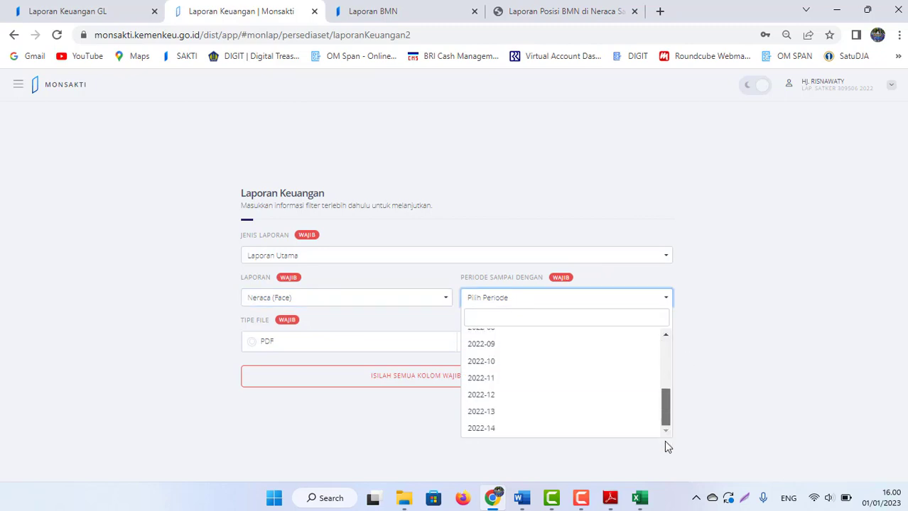
left_click(497, 394)
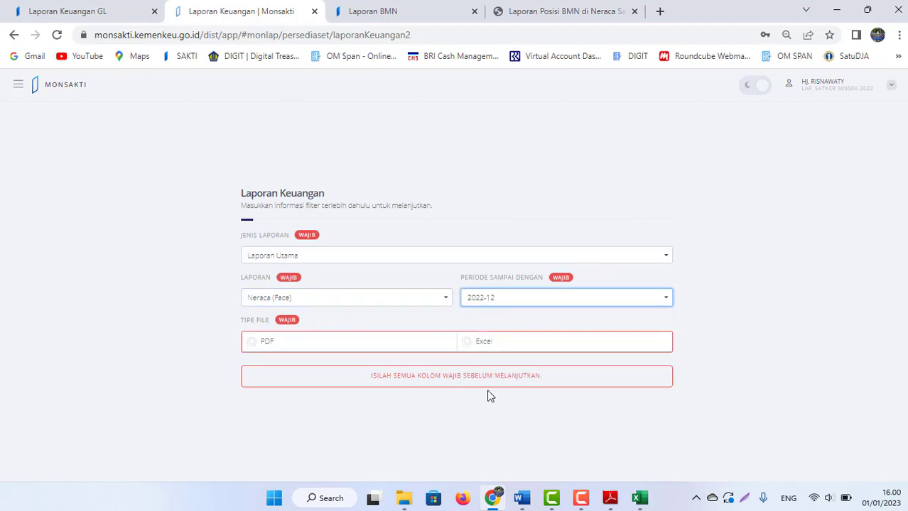
left_click(252, 344)
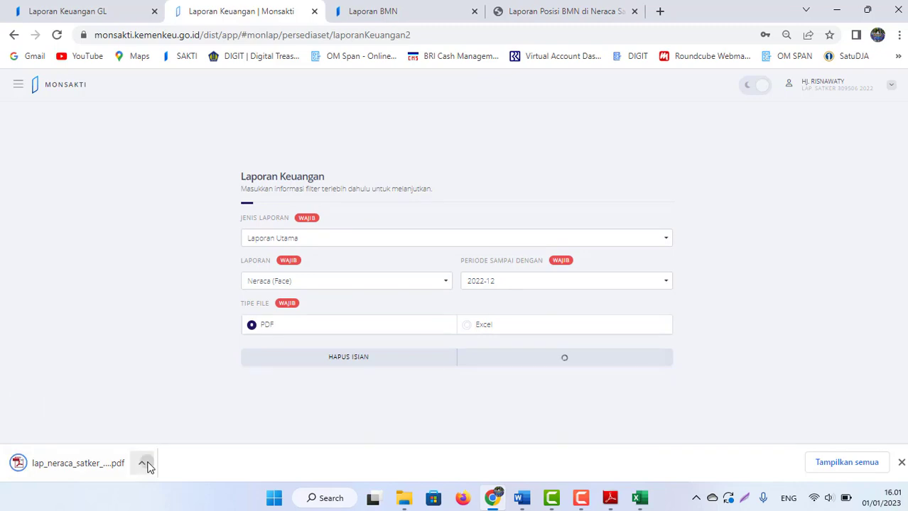
Step: Open lap_neraca_satker_komparatif.pdf from the Downloads folder and highlight the 2022 JUMLAH KEWAJIBAN DAN EKUITAS amount
left_click(144, 463)
left_click(192, 416)
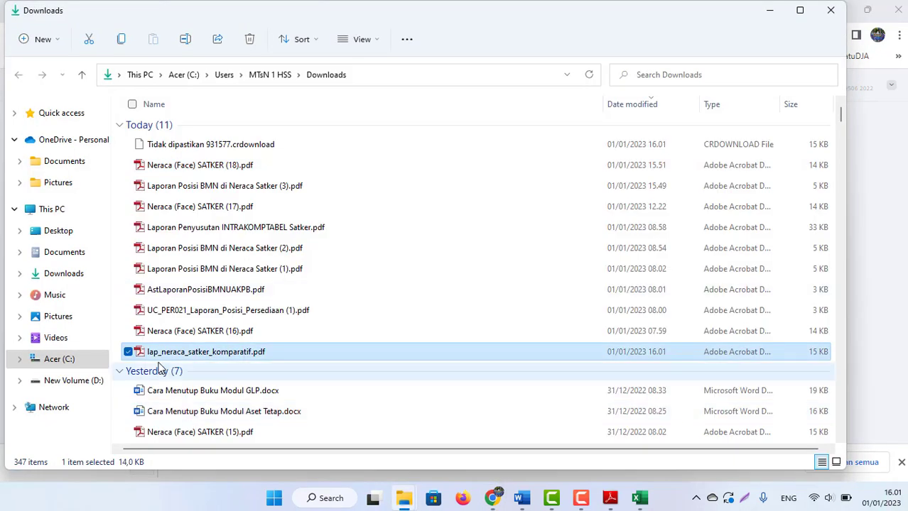
double_click(150, 351)
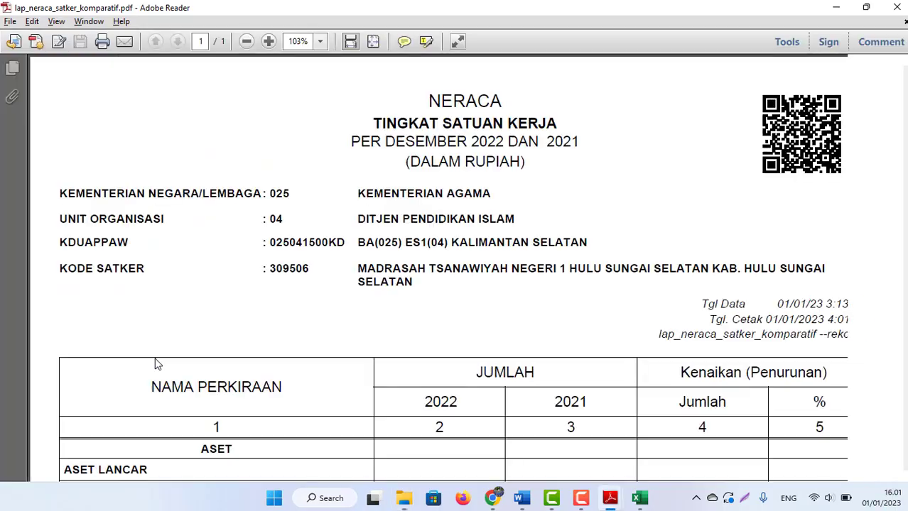
scroll(778, 259, "down", 10)
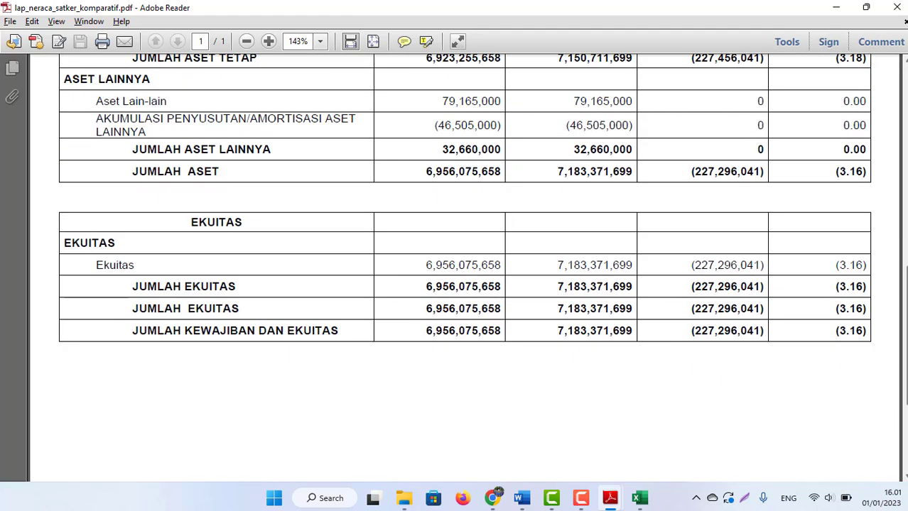
left_click_drag(426, 330, 518, 324)
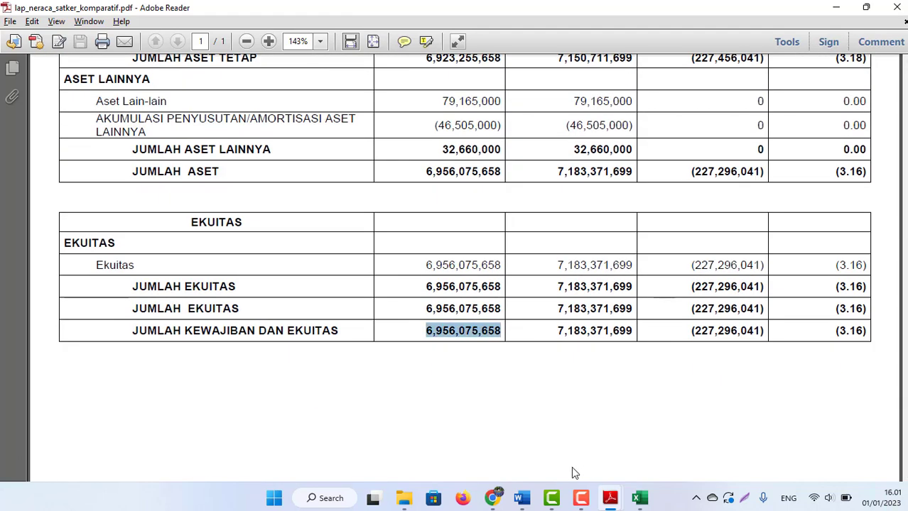
Step: Switch to the Neraca (Face) SATKER (18) PDF and compare its 2022 JUMLAH KEWAJIBAN DAN EKUITAS amount, selecting text in that row
mouse_move(610, 499)
left_click(566, 444)
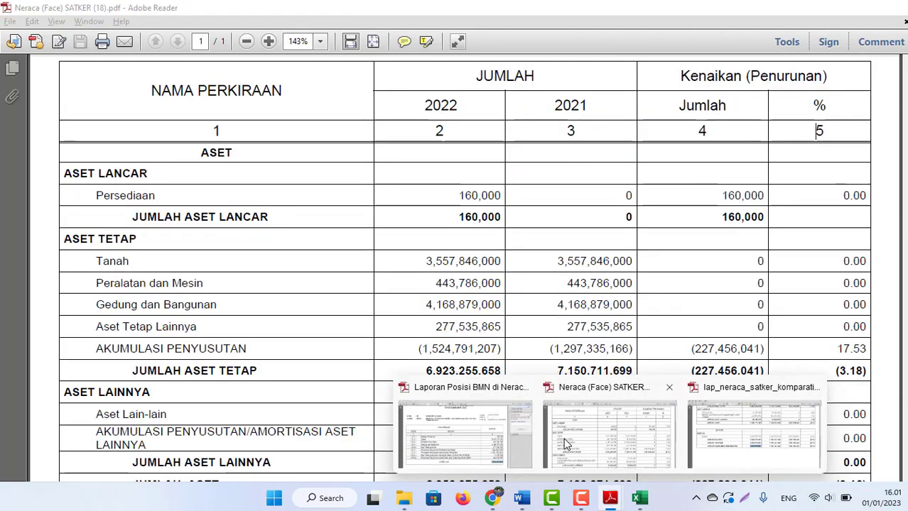
left_click(566, 444)
scroll(904, 319, "down", 10)
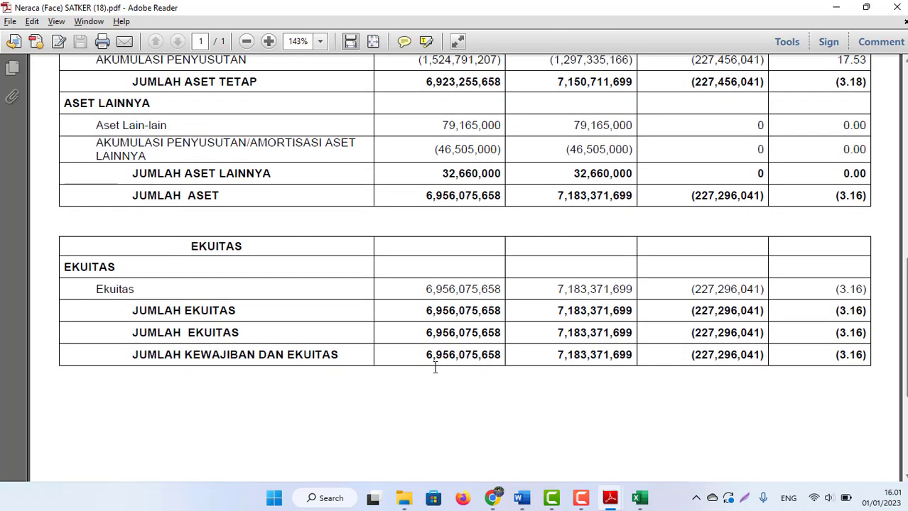
left_click_drag(426, 354, 523, 343)
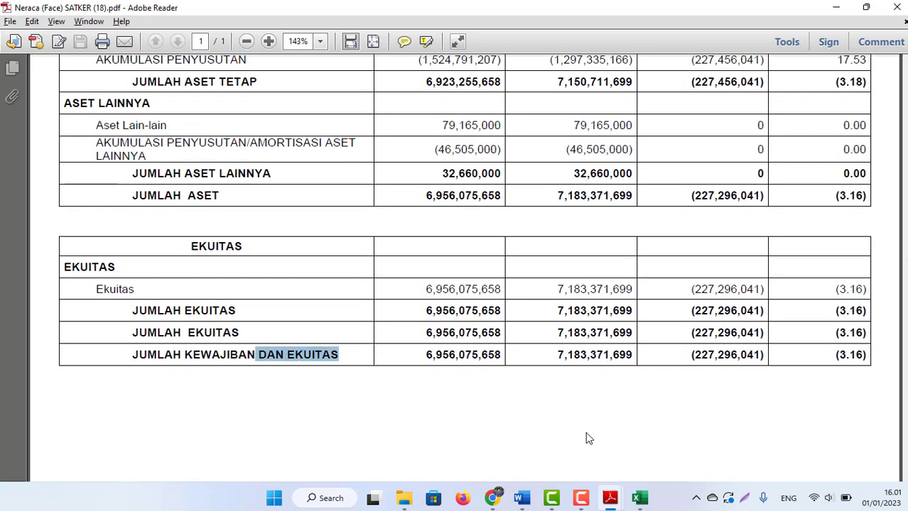
Step: Return to MonSAKTI in Chrome and open the Rekap Rekonsiliasi Internal for Aset dan Persediaan, period 12
left_click(492, 500)
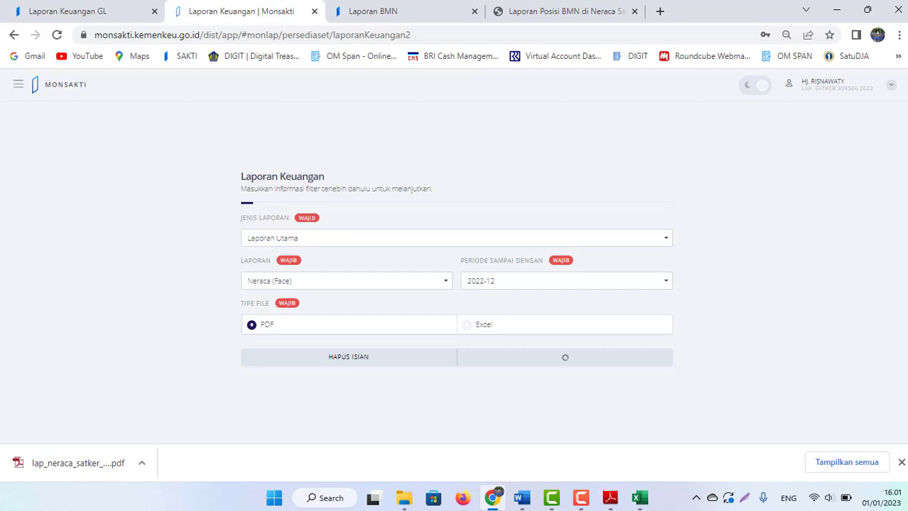
left_click(64, 15)
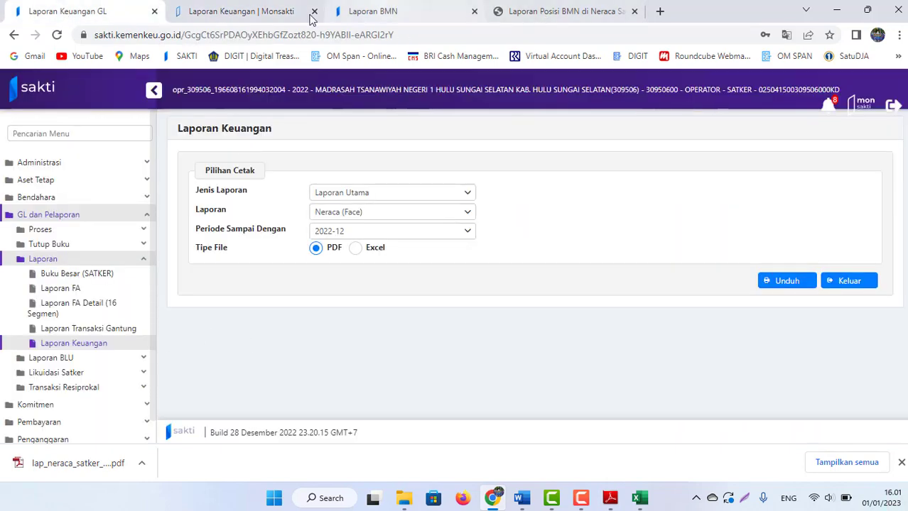
left_click(255, 12)
left_click(19, 82)
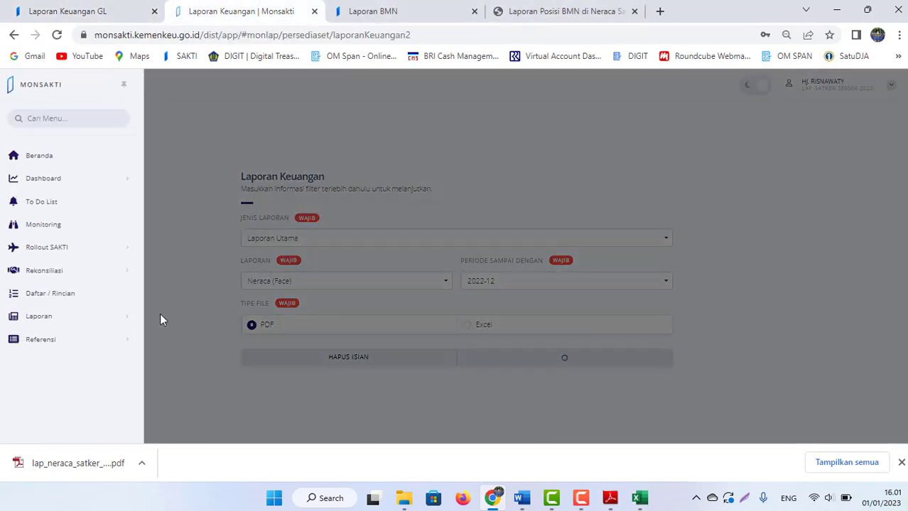
mouse_move(61, 277)
left_click(317, 295)
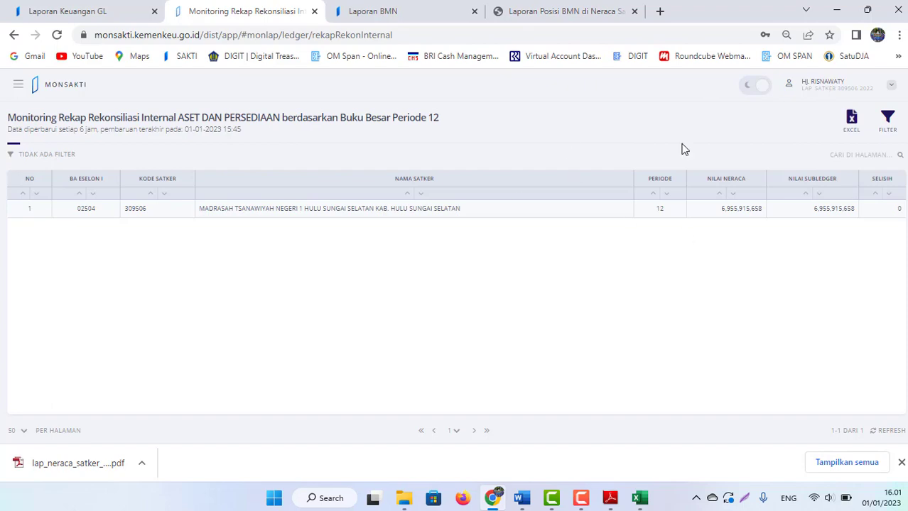
Step: Switch to the reconciliation guide in Word and review its Catatan Penting, the Laporan BMN note and the opening instructions
left_click(522, 498)
left_click_drag(902, 326, 897, 274)
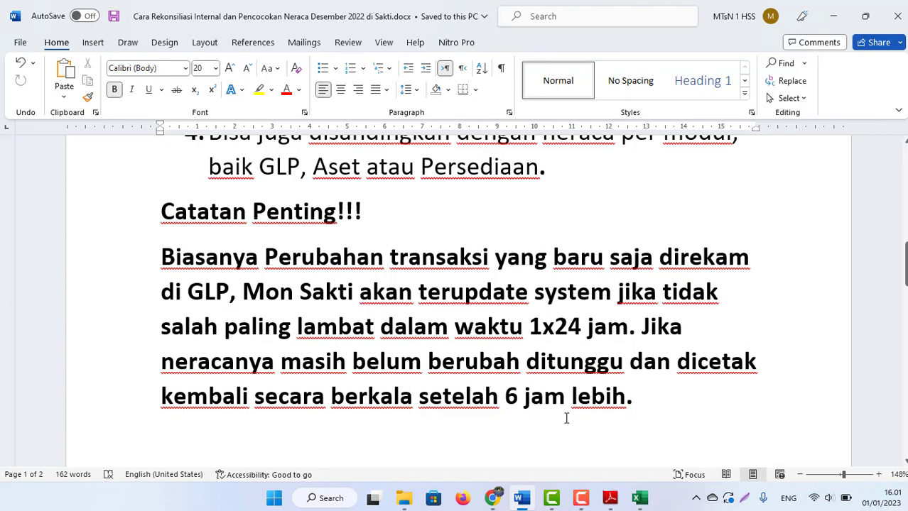
left_click_drag(906, 263, 905, 330)
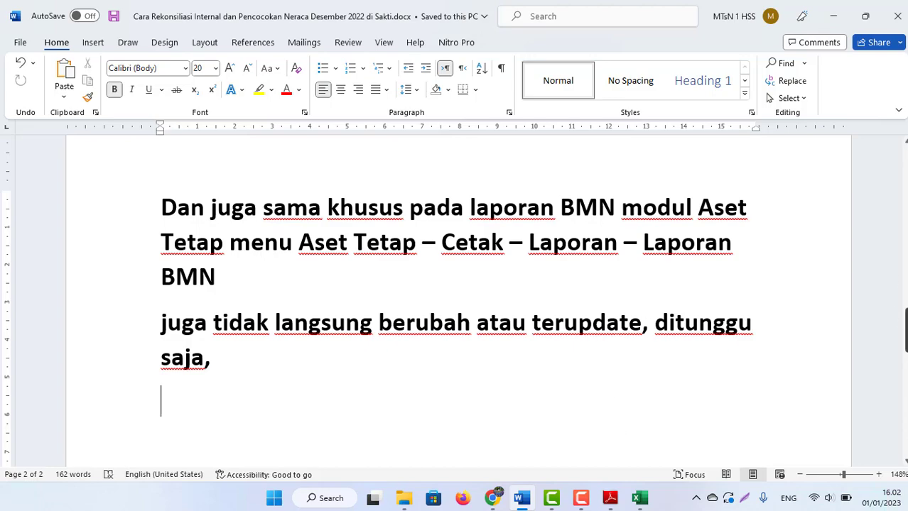
left_click(906, 322)
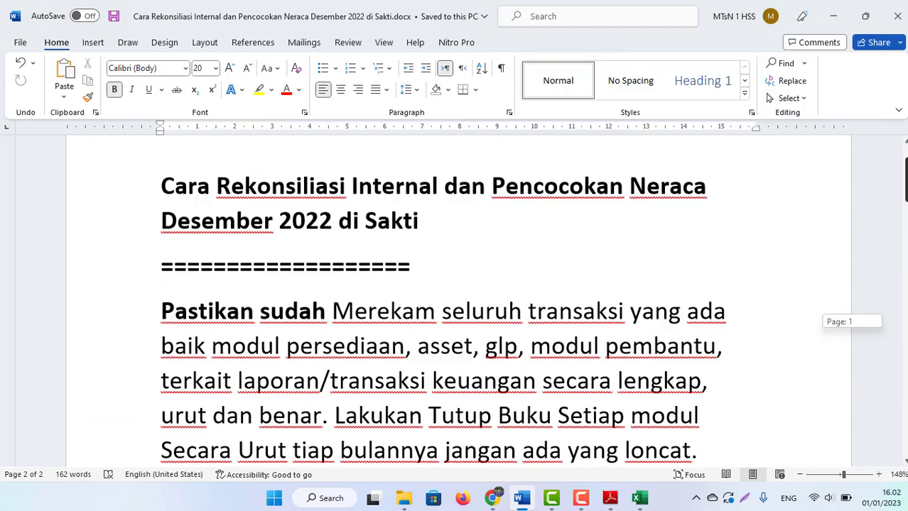
scroll(442, 322, "up", 1)
scroll(442, 322, "down", 3)
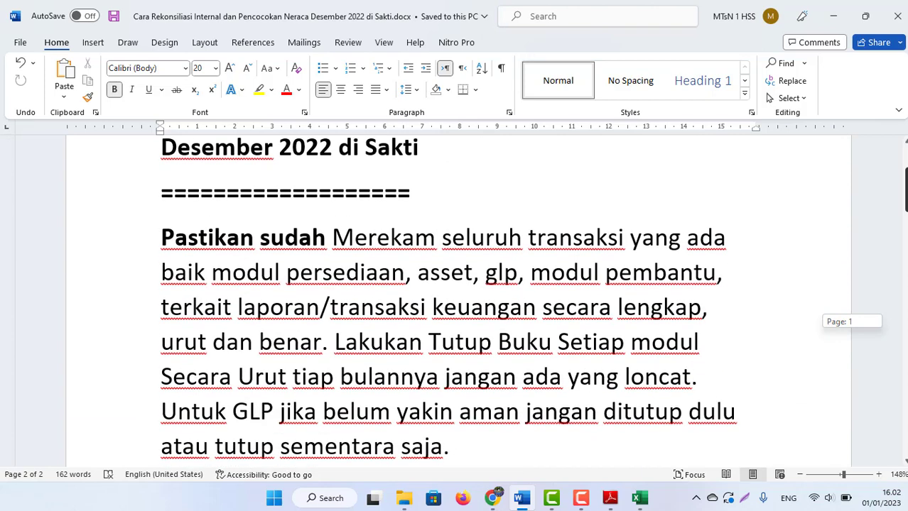
scroll(443, 321, "down", 3)
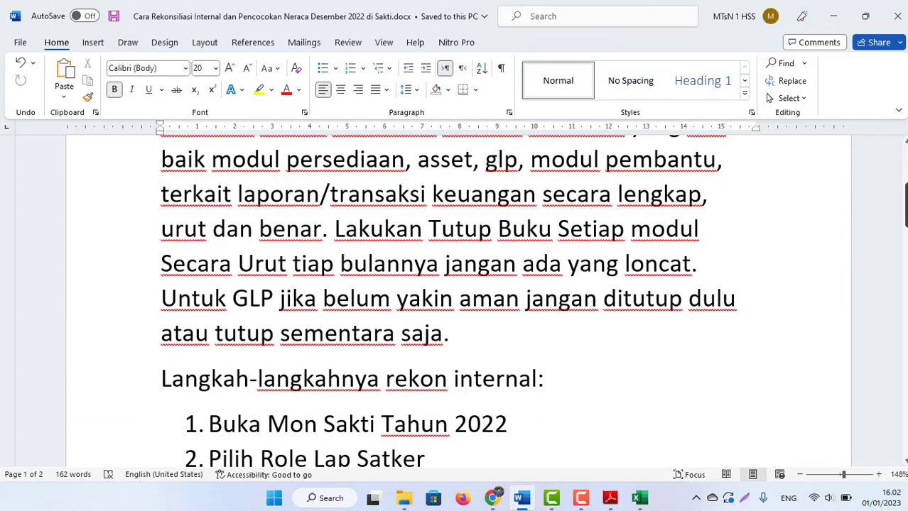